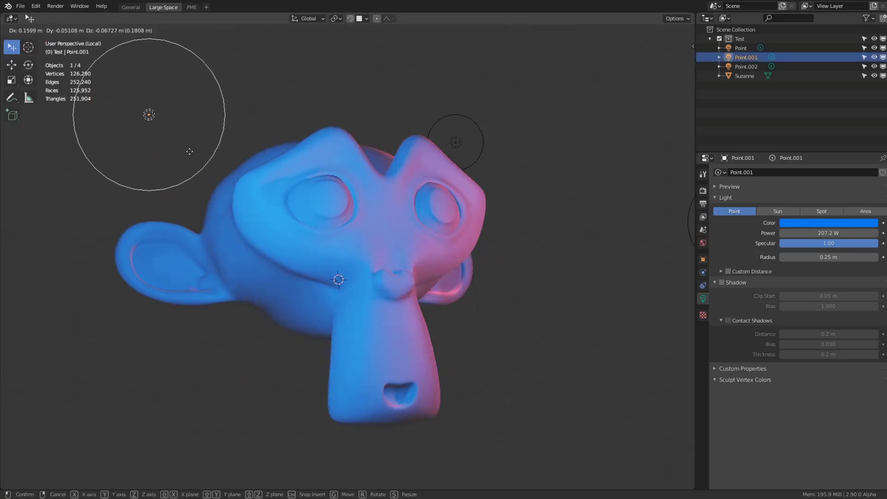
Step: Place the blue point light Point.001 beside the Suzanne head, above its ear on the blue-lit side
click(174, 151)
click(339, 259)
key(ctrl+Tab)
mouse_move(161, 268)
mouse_down()
mouse_move(302, 115)
mouse_move(333, 217)
mouse_move(407, 315)
mouse_move(411, 392)
mouse_up()
mouse_move(412, 392)
middle_down()
mouse_move(352, 311)
mouse_move(416, 324)
middle_up()
drag(416, 324, 485, 373)
middle_drag(485, 373, 468, 279)
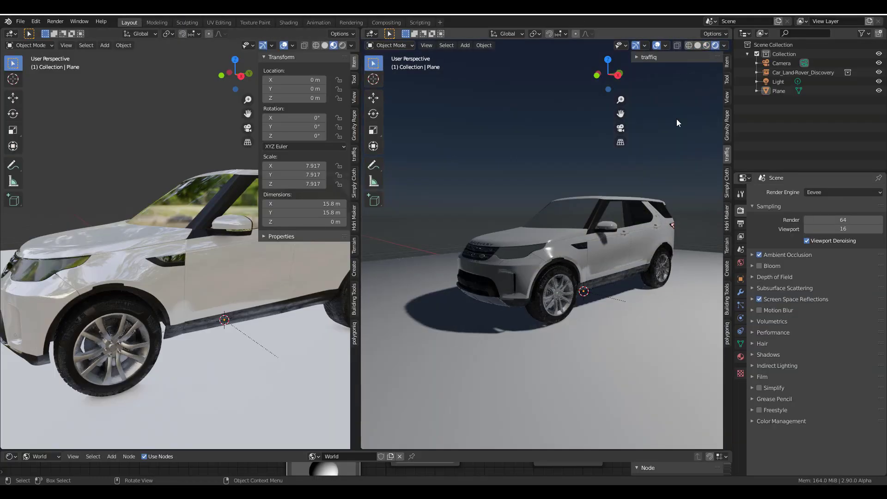
Step: Widen the rendered viewport and examine the Land Rover's front and side up close
mouse_move(676, 119)
middle_down()
mouse_move(543, 278)
mouse_move(462, 277)
middle_up()
drag(360, 277, 80, 277)
middle_drag(80, 277, 383, 329)
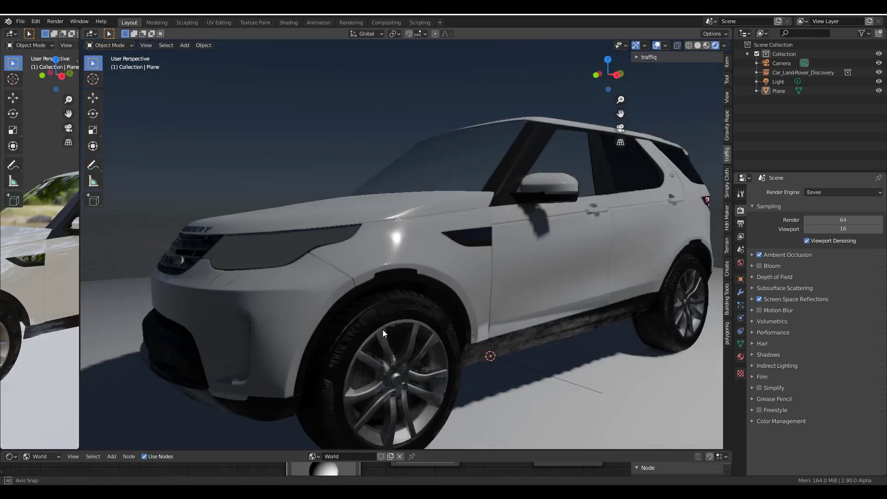
scroll(382, 329, down, 3)
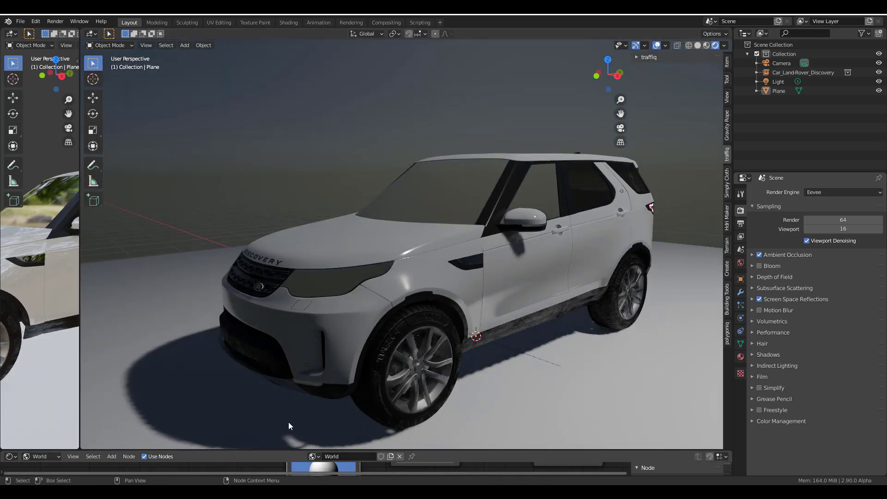
click(11, 457)
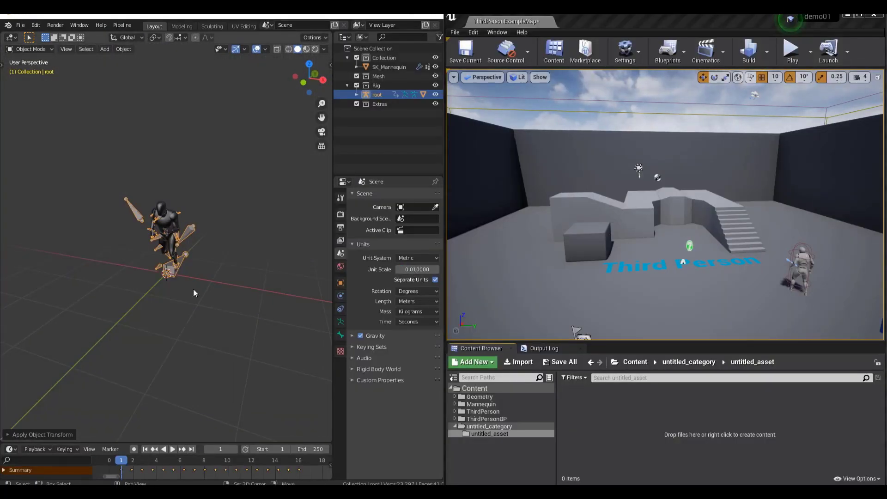
Step: Play the animation of the mannequin rig in the Blender scene
scroll(193, 289, down, 4)
key(space)
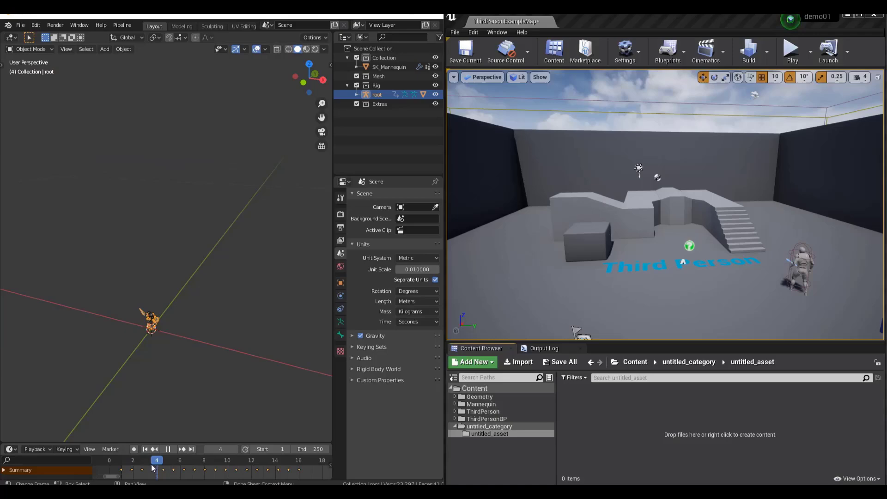
click(20, 25)
mouse_move(27, 35)
click(176, 36)
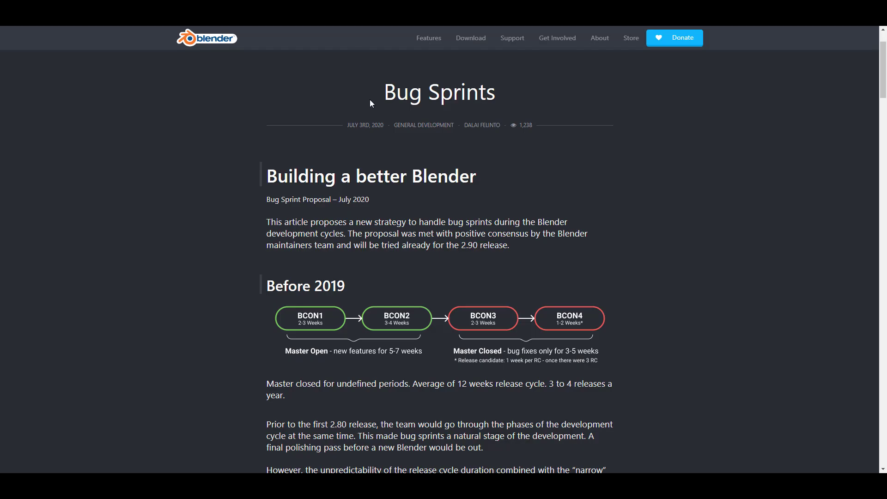
Step: Read the Bug Sprints blog post and the Bf-committers messages about the bug sprint week and copyrighted material
scroll(371, 102, down, 2)
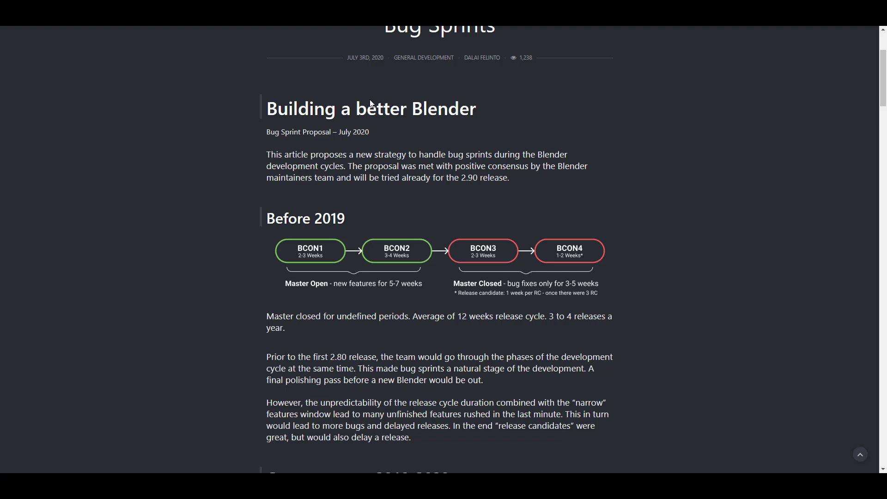
scroll(371, 102, up, 3)
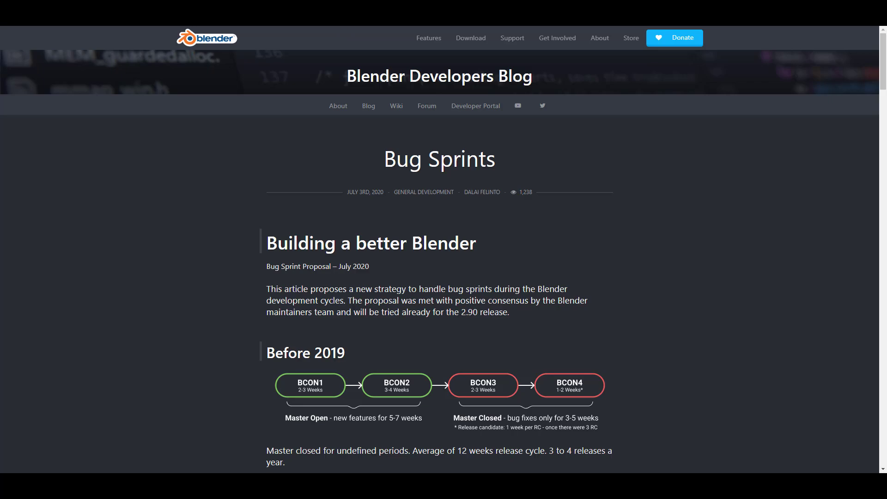
key(alt+Left)
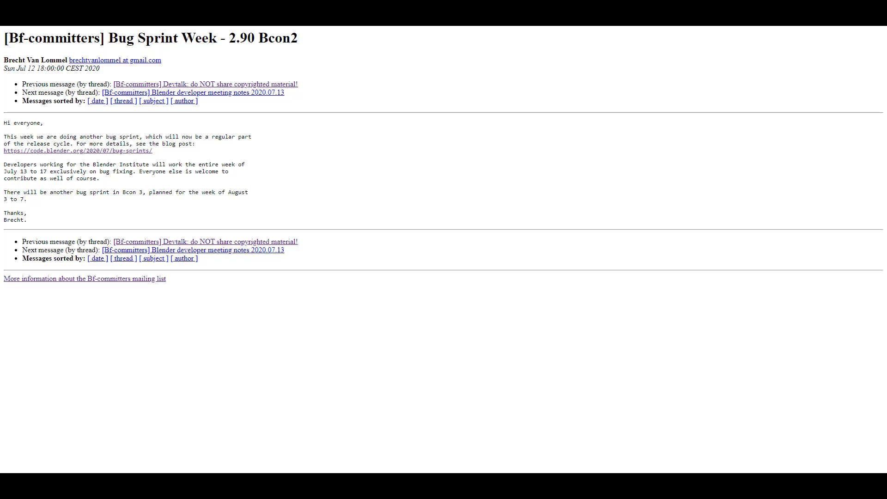
key(alt+Left)
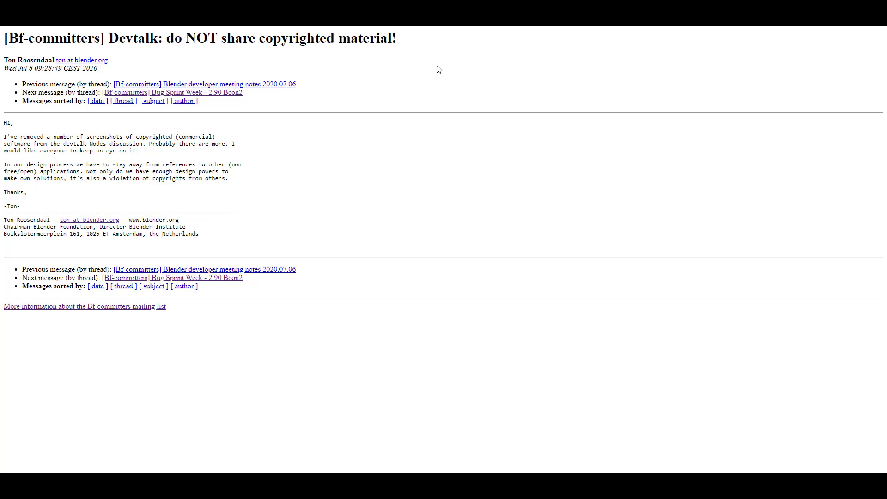
Step: Read the 2020/21 Recruitment post on the Blender Developers Blog, going through its list of job positions
key(ctrl+Tab)
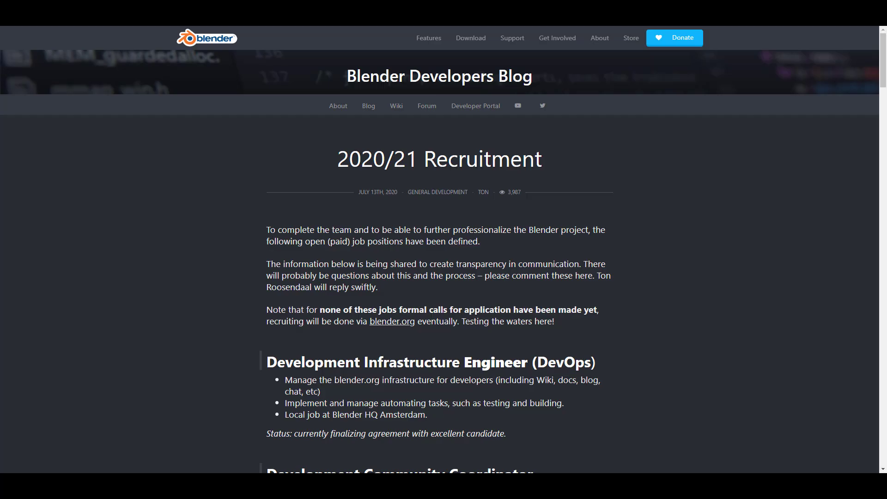
scroll(598, 274, down, 7)
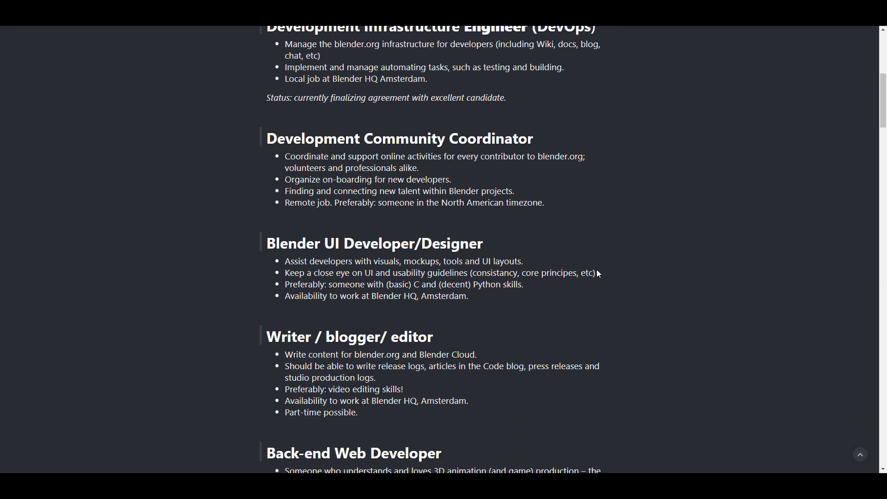
scroll(598, 273, down, 6)
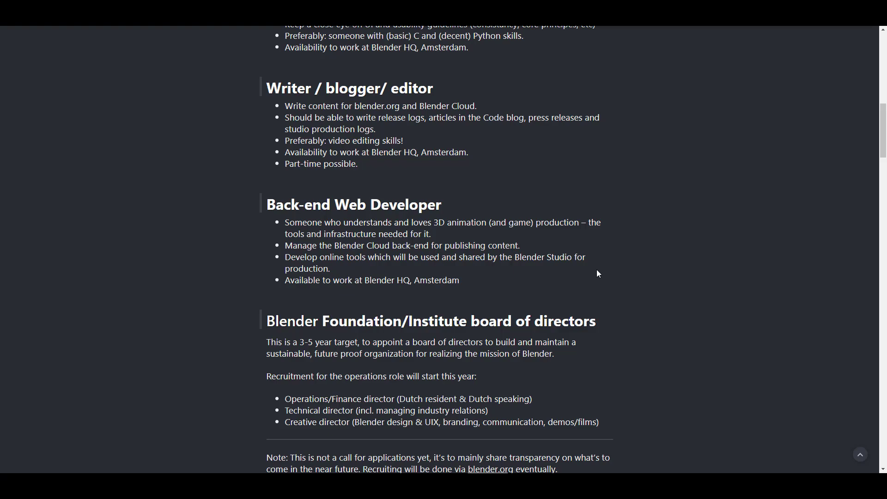
scroll(599, 273, down, 2)
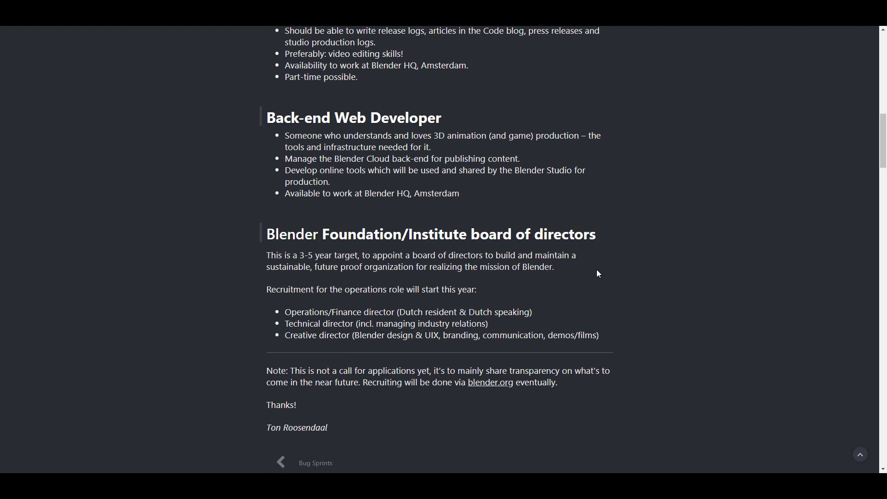
scroll(599, 273, up, 11)
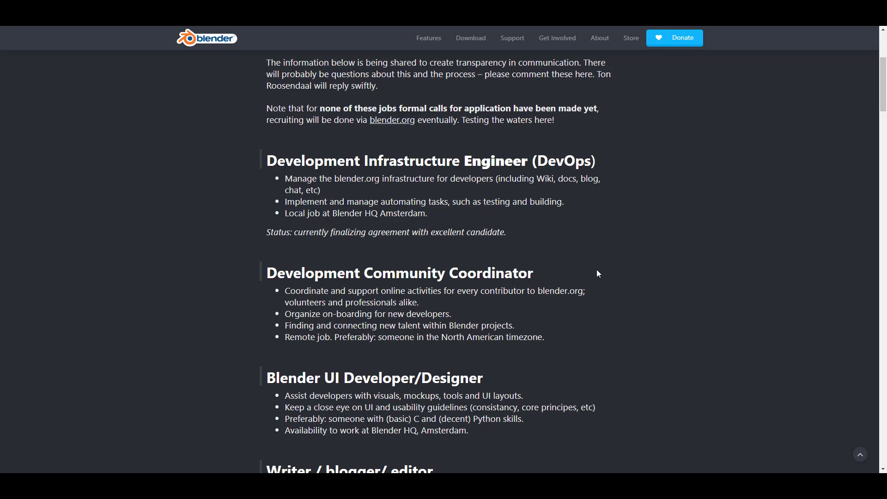
scroll(599, 274, up, 6)
scroll(599, 274, down, 7)
scroll(599, 274, down, 9)
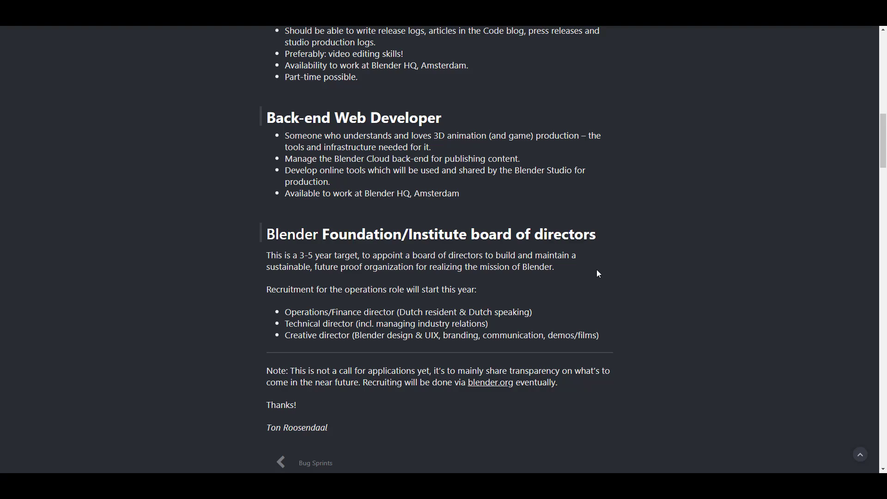
scroll(598, 273, up, 13)
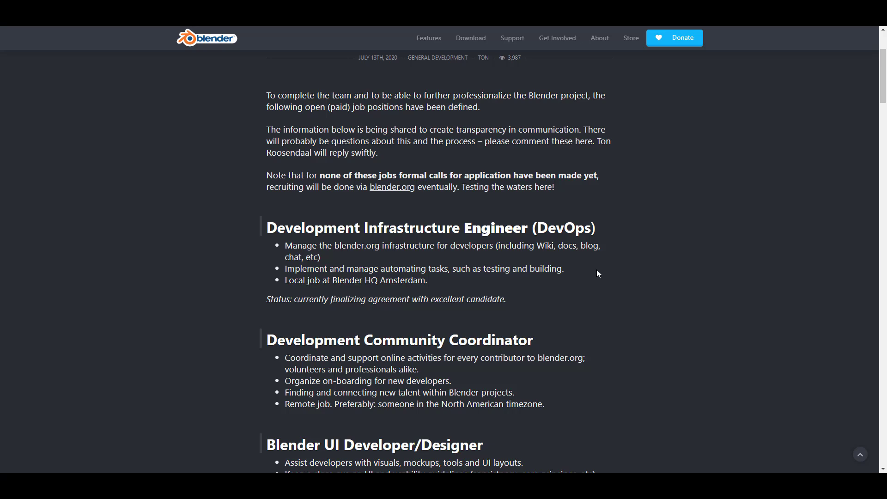
scroll(598, 273, up, 3)
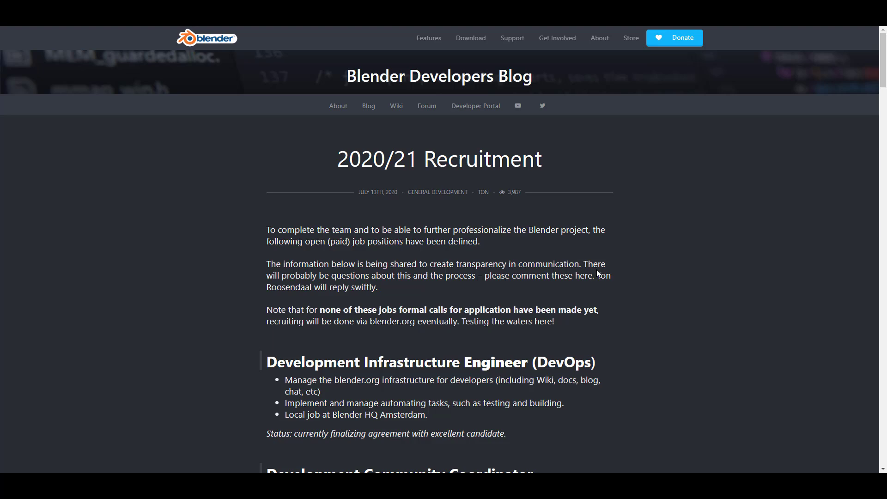
scroll(598, 273, down, 3)
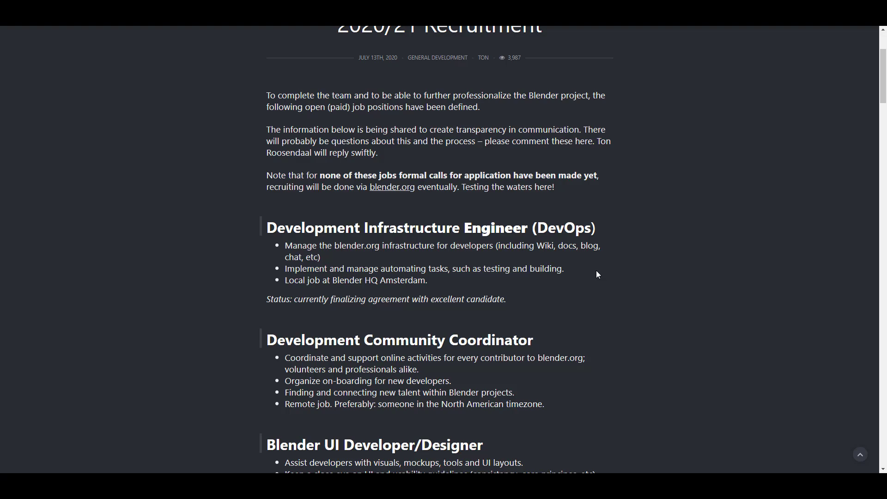
scroll(598, 275, down, 3)
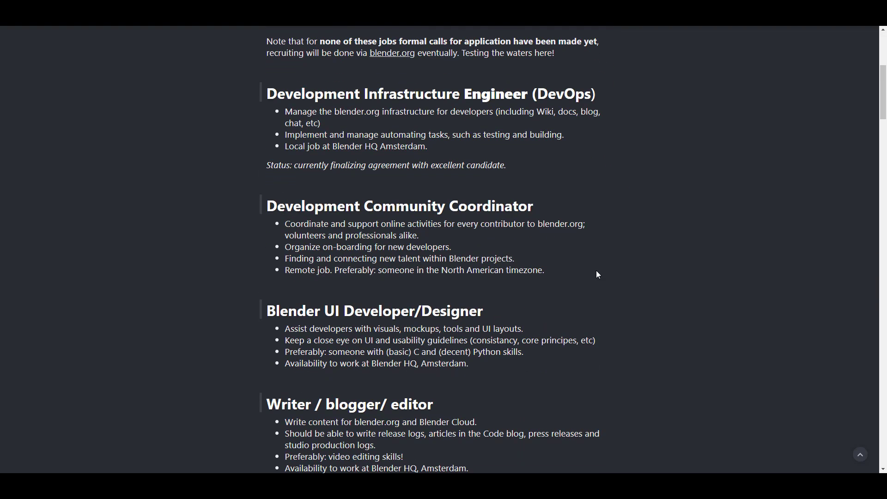
scroll(598, 274, down, 7)
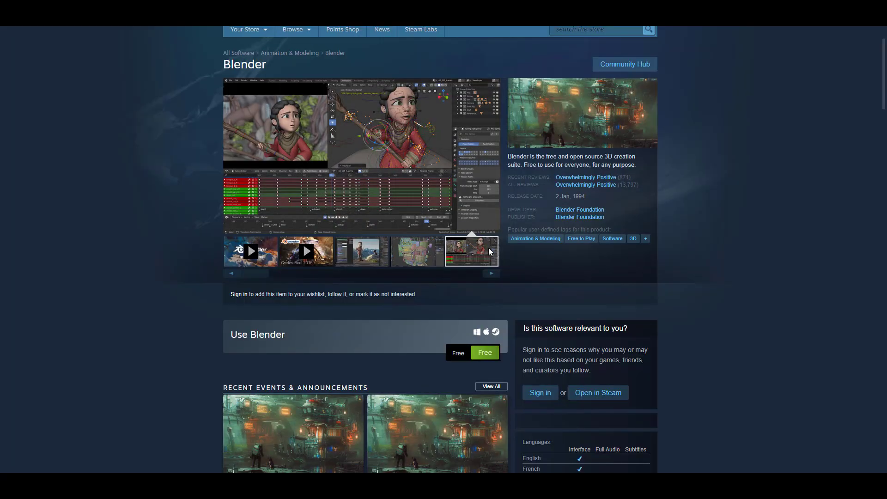
Step: Look through Blender's Steam store page, including its recent announcements and software description
scroll(583, 298, up, 2)
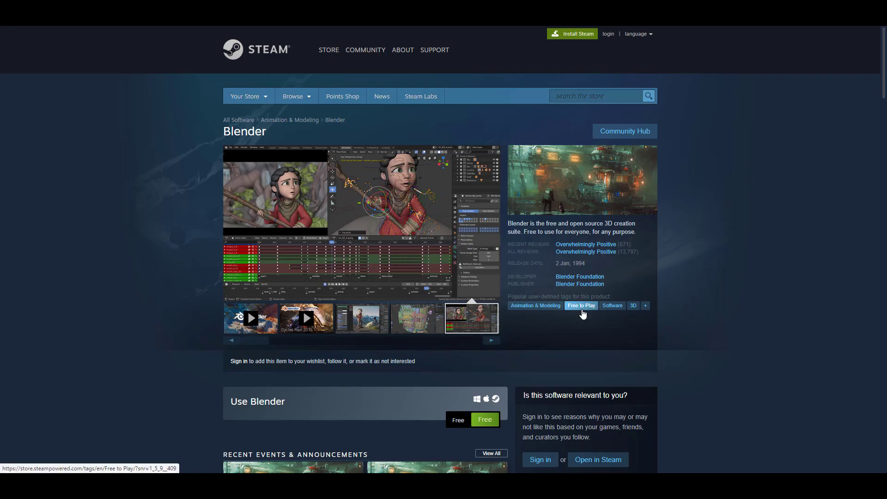
scroll(357, 264, down, 5)
scroll(356, 265, up, 2)
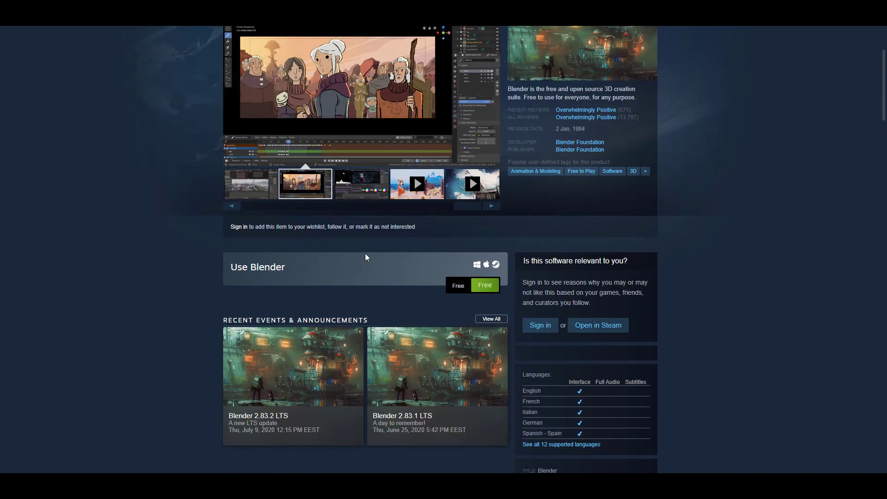
scroll(368, 246, down, 4)
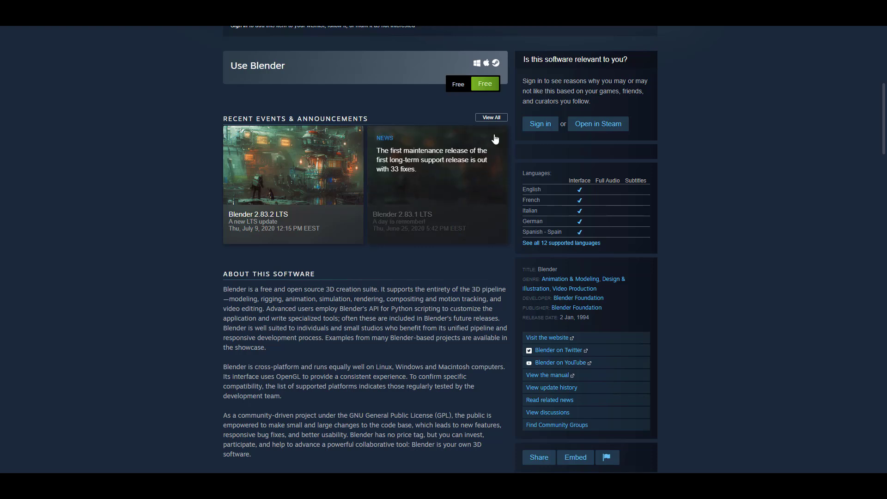
mouse_move(449, 228)
scroll(447, 229, down, 7)
scroll(445, 231, up, 4)
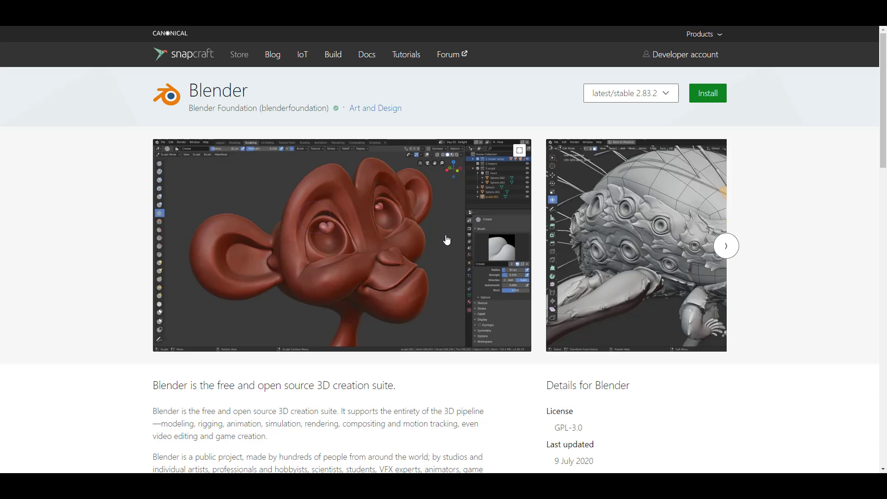
Step: Look through Blender's Snapcraft page down to the usage map and the users by distribution
scroll(392, 143, down, 10)
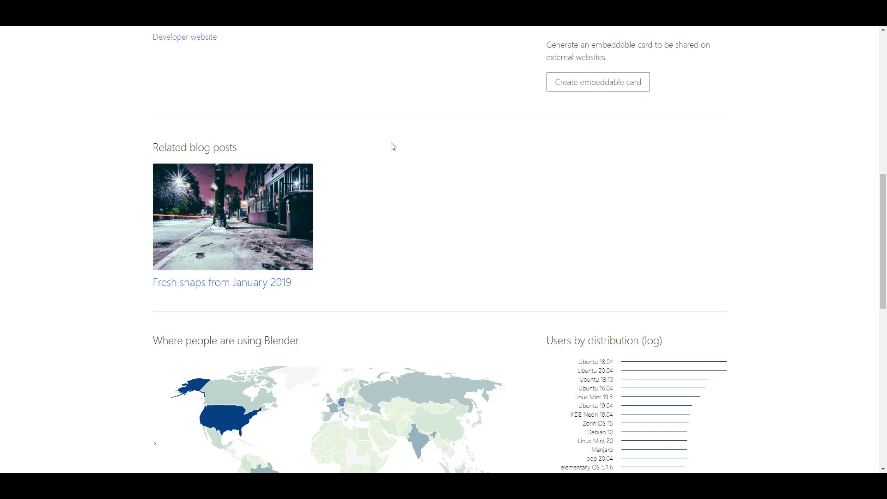
scroll(392, 144, up, 10)
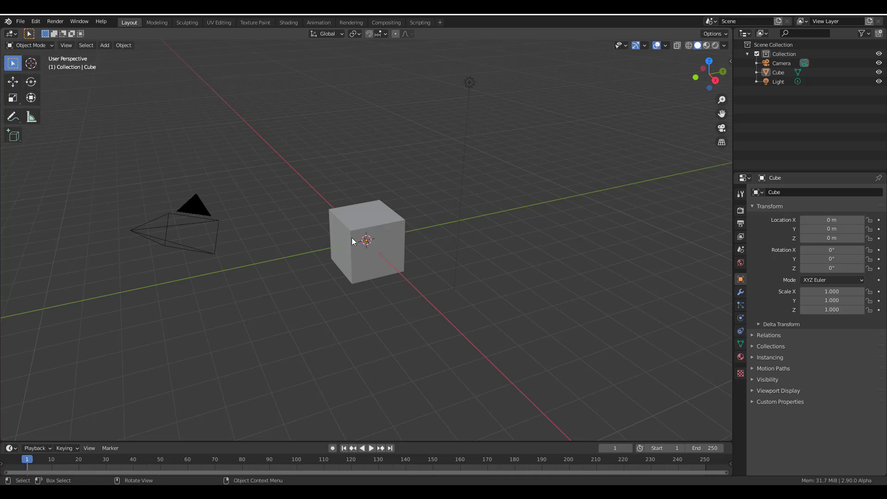
Step: Add a Subdivision Surface modifier with viewport level 3 to the default cube and apply it
click(365, 219)
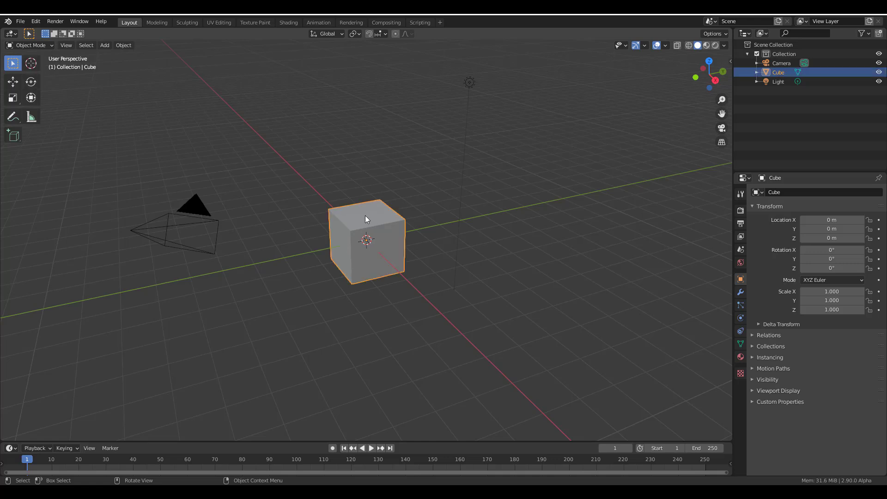
click(741, 292)
click(782, 199)
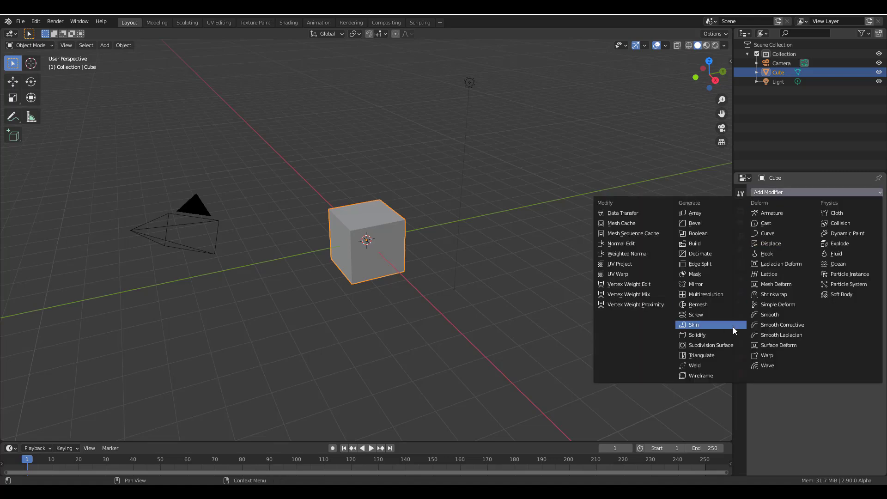
click(698, 345)
click(869, 233)
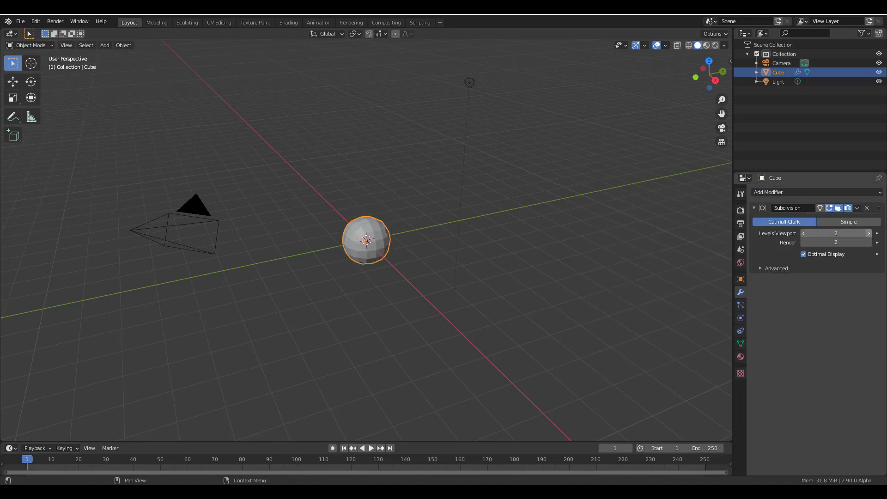
click(868, 234)
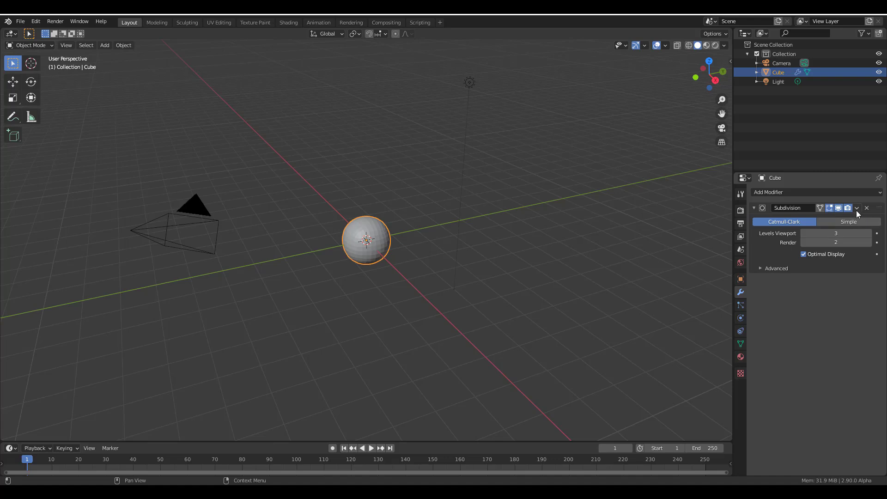
click(857, 208)
click(855, 222)
Step: Switch the subdivided cube to Sculpt Mode
click(25, 46)
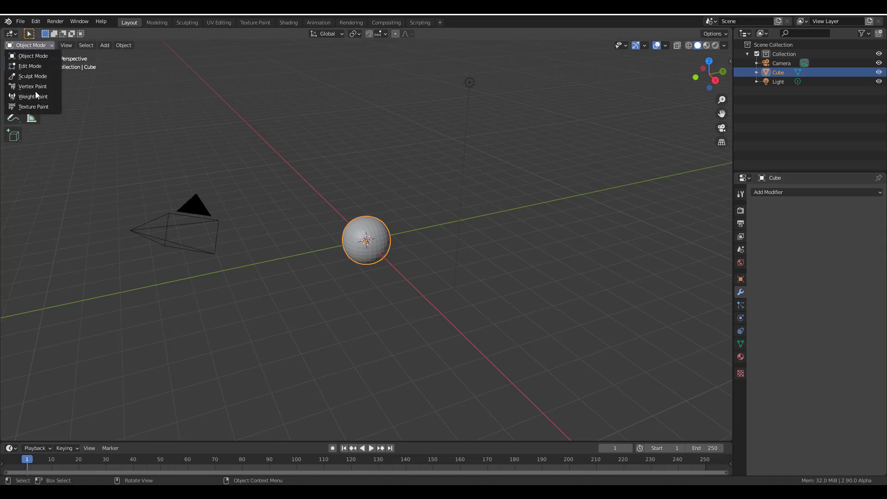
click(29, 76)
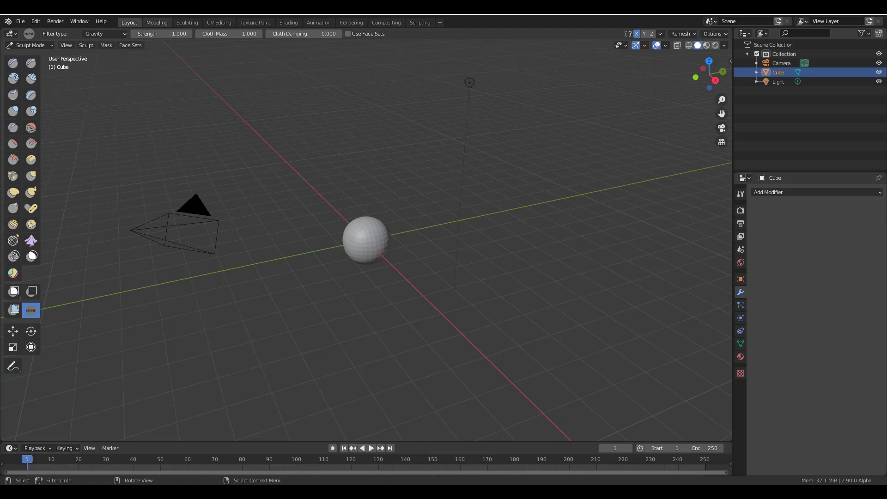
click(36, 21)
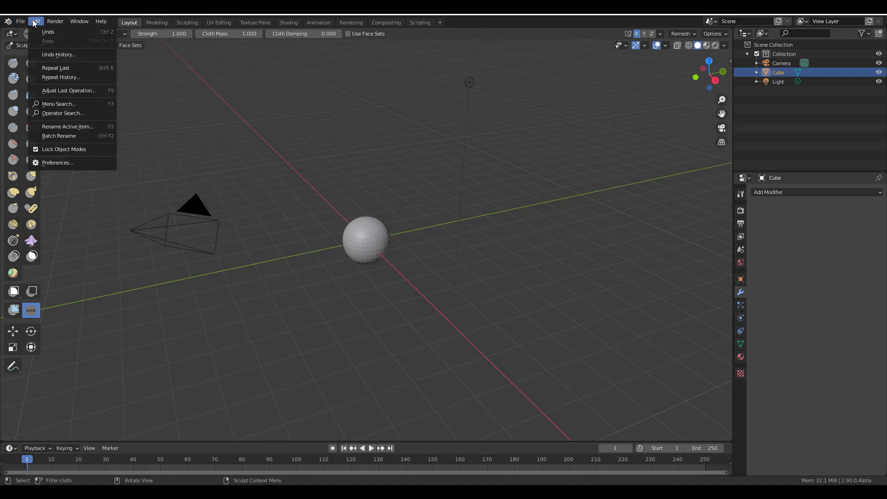
click(78, 159)
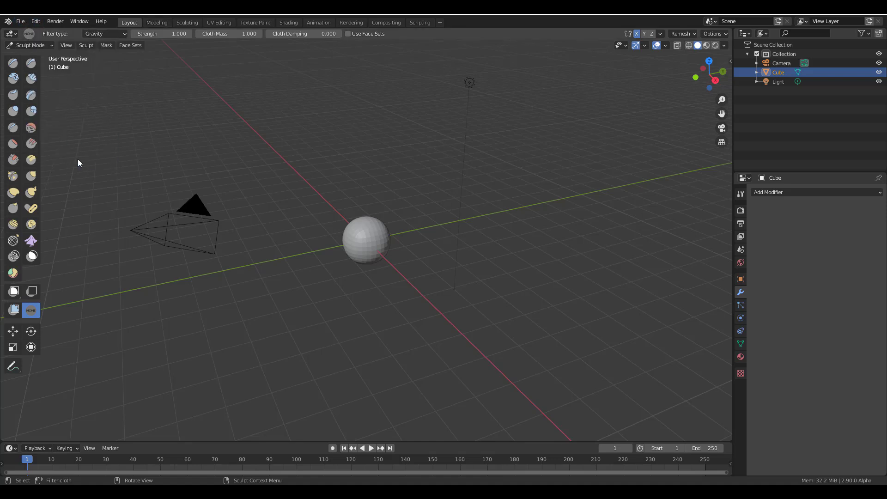
drag(599, 25, 402, 118)
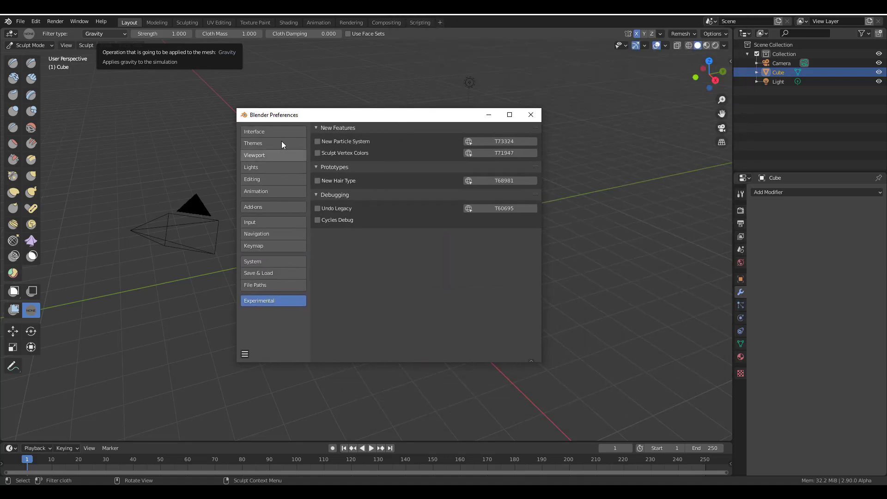
drag(310, 117, 301, 78)
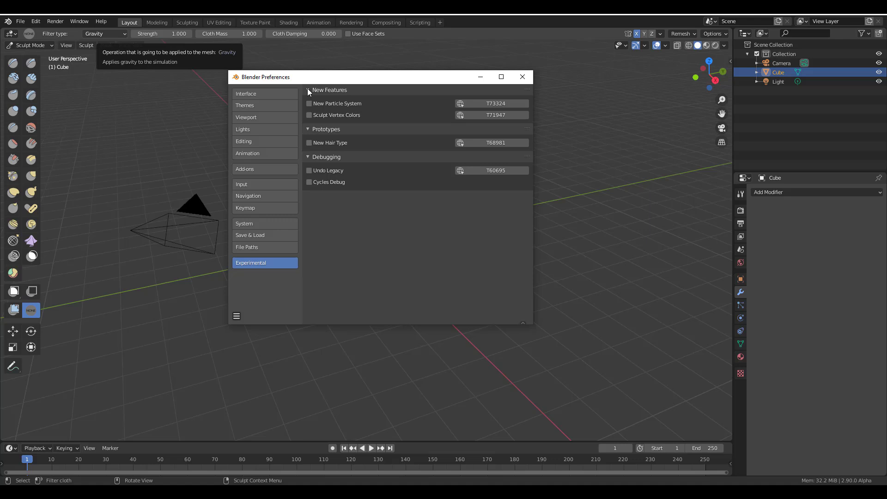
click(523, 77)
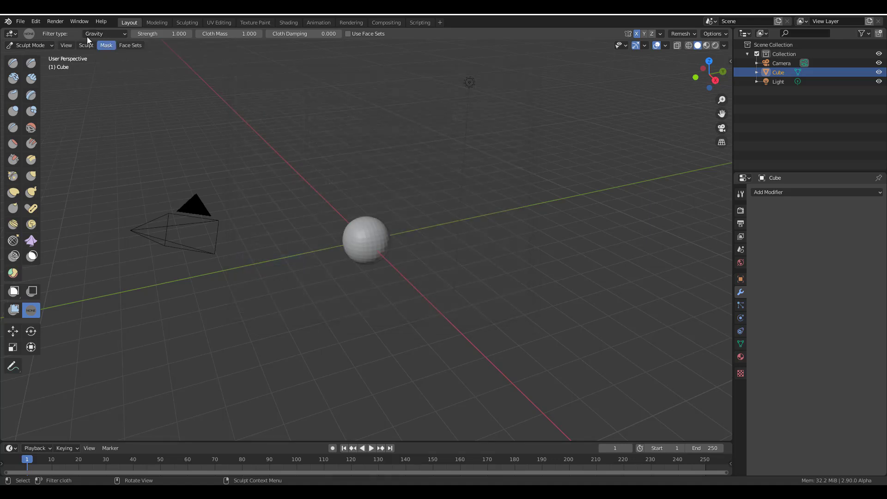
Step: Enable the experimental Sculpt Vertex Colors feature in the preferences and close them
click(36, 22)
click(37, 21)
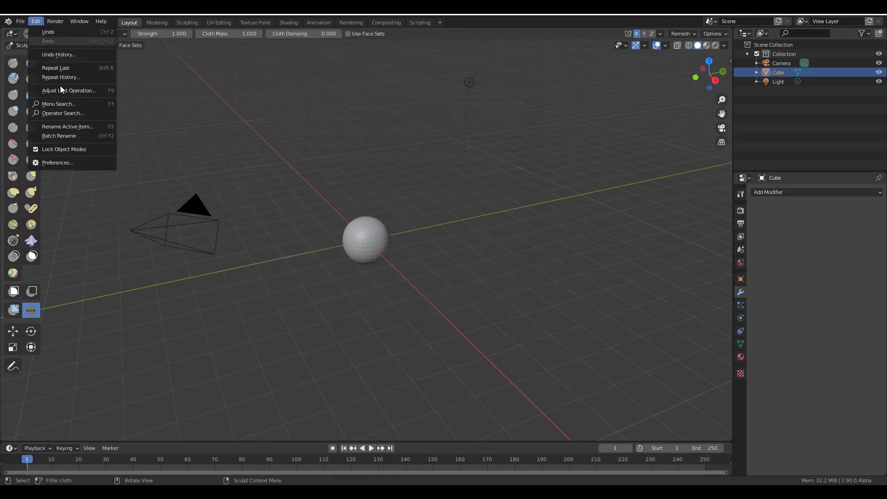
click(78, 163)
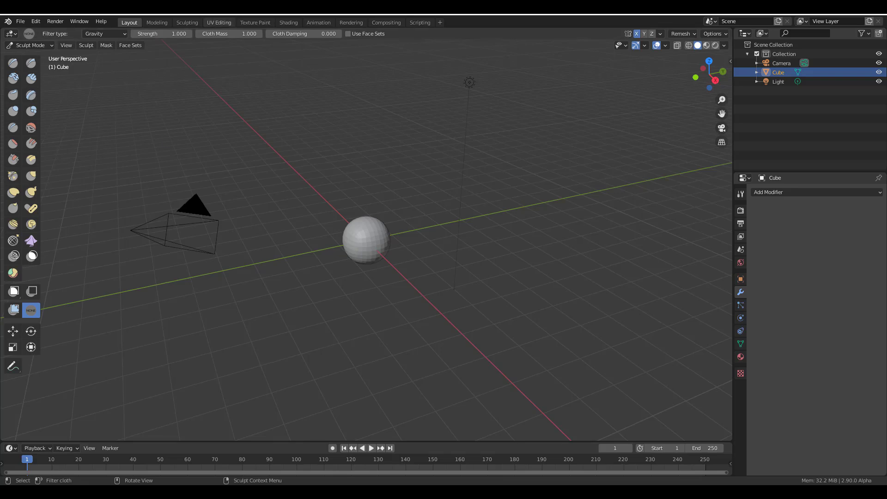
drag(301, 195, 350, 84)
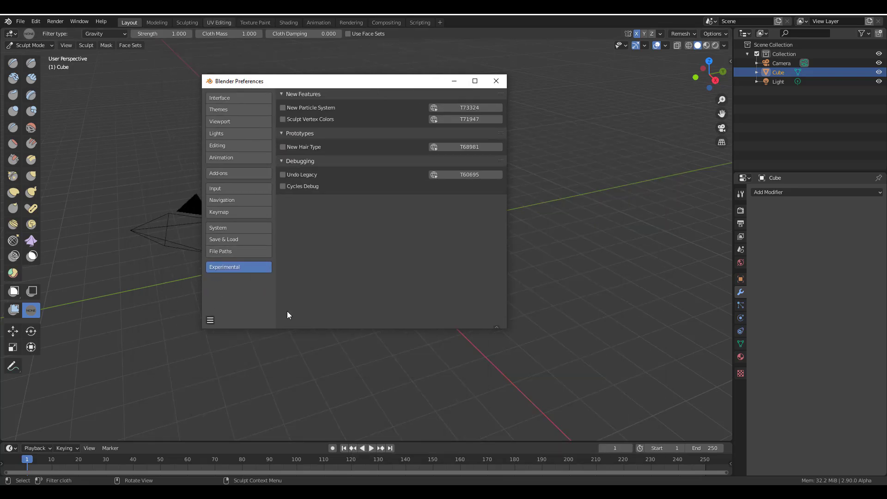
click(290, 119)
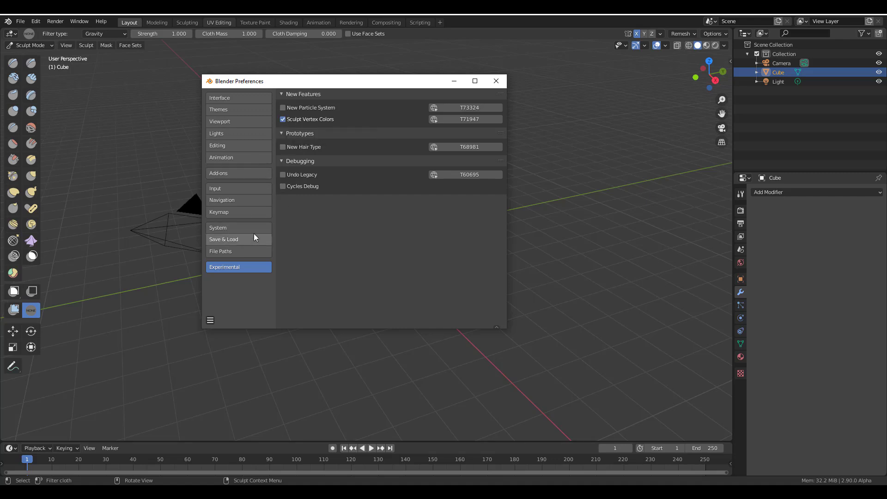
click(496, 82)
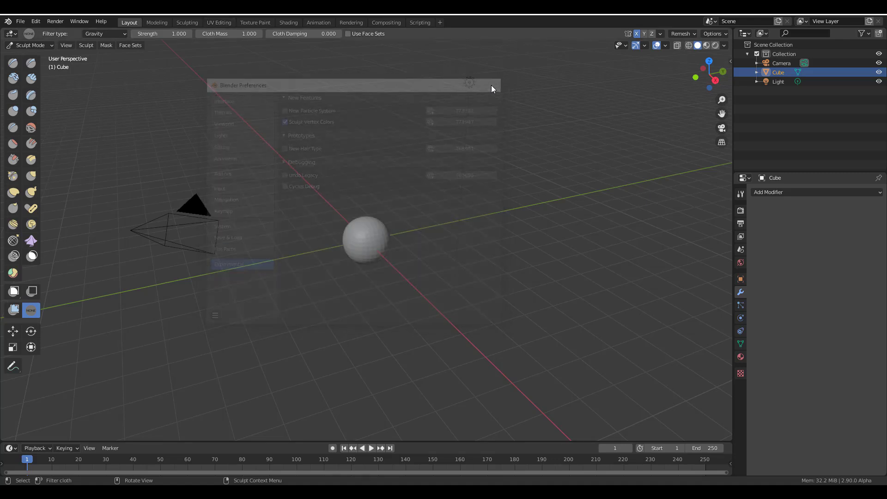
Step: Switch the subdivided cube to Object Mode and back to Sculpt Mode to reload the sculpt tools
click(39, 47)
click(40, 56)
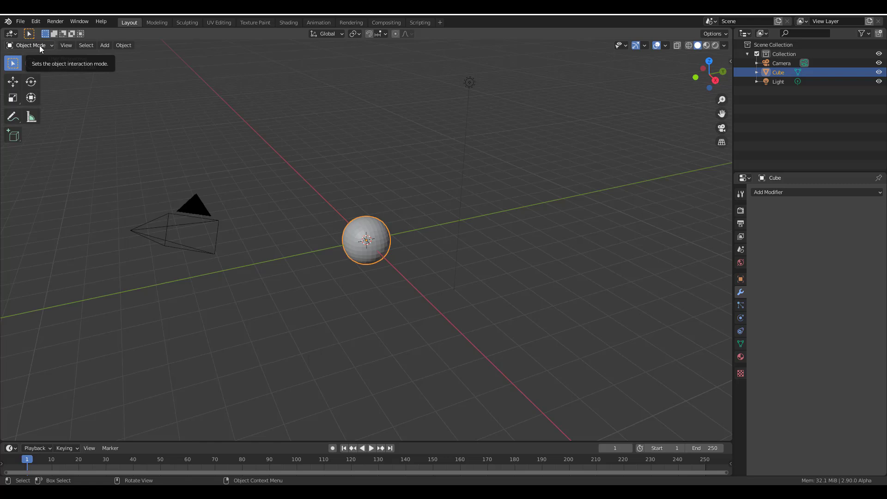
click(40, 46)
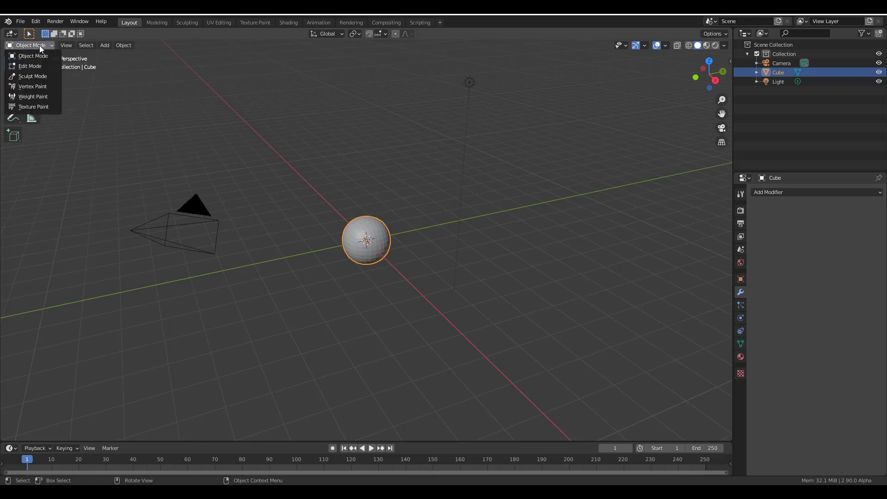
click(43, 73)
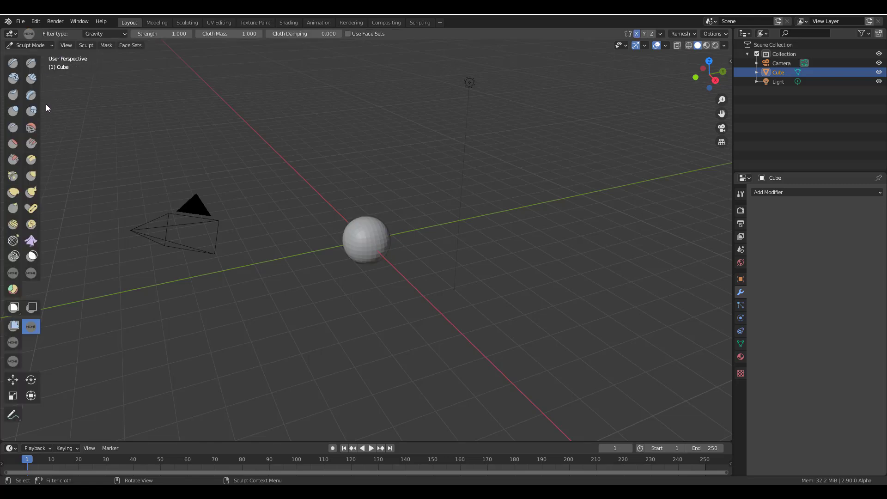
Step: Activate the Paint brush and set the viewport shading color to Vertex
scroll(336, 235, up, 6)
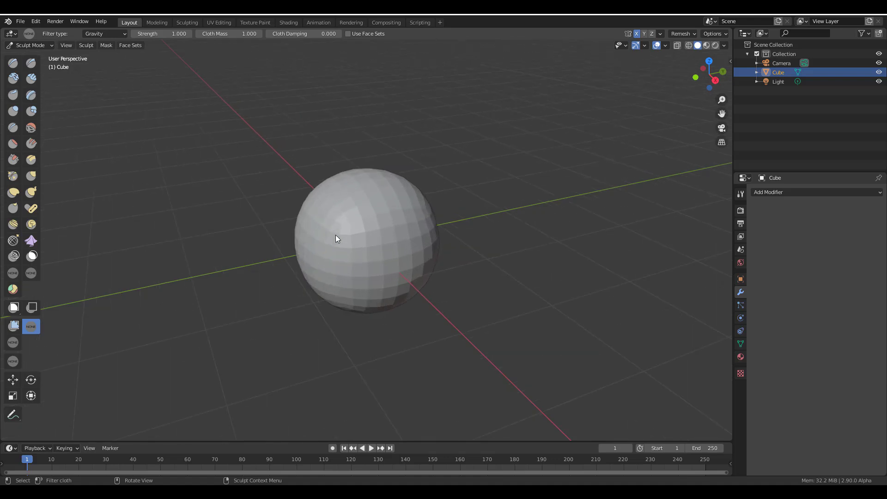
mouse_move(335, 235)
middle_down()
mouse_move(362, 225)
mouse_move(347, 234)
middle_up()
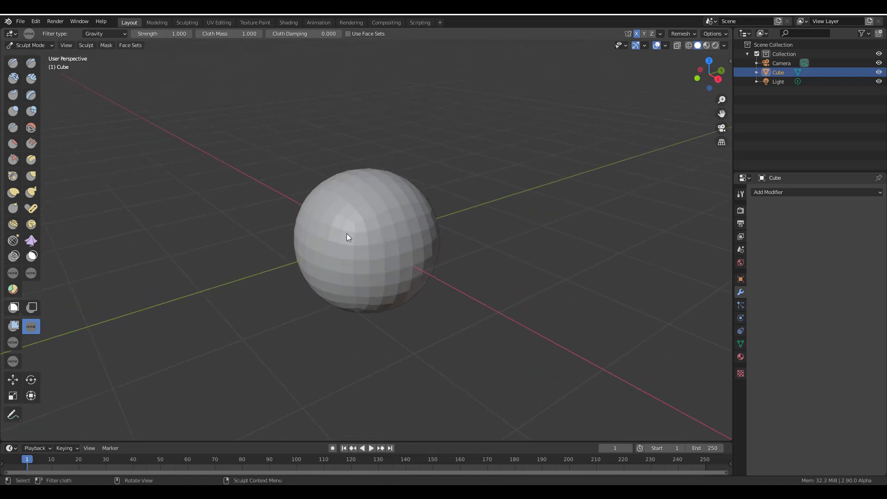
click(14, 275)
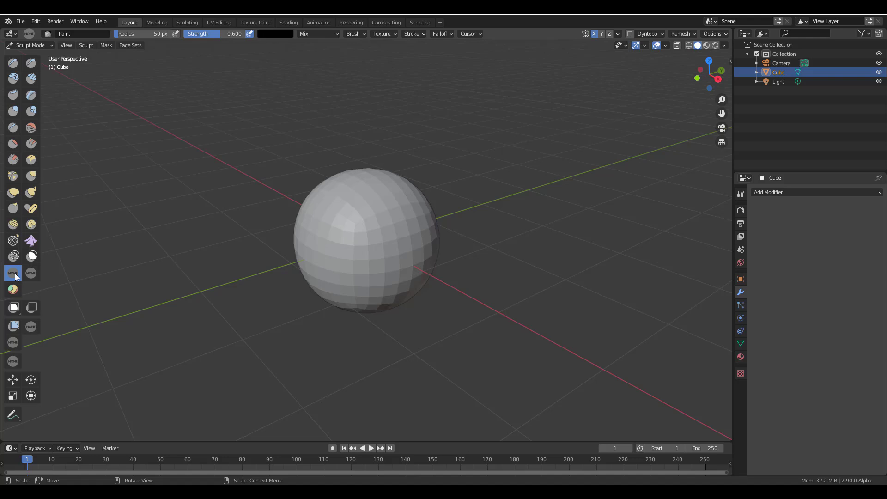
click(724, 46)
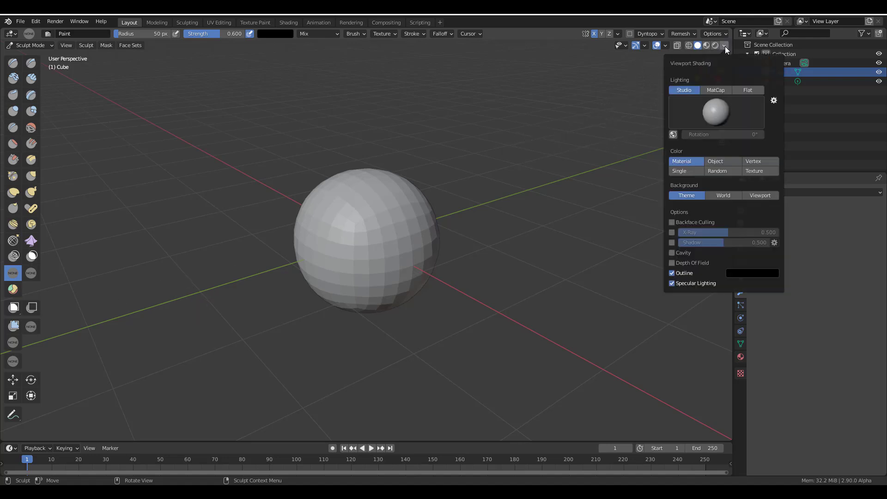
click(761, 161)
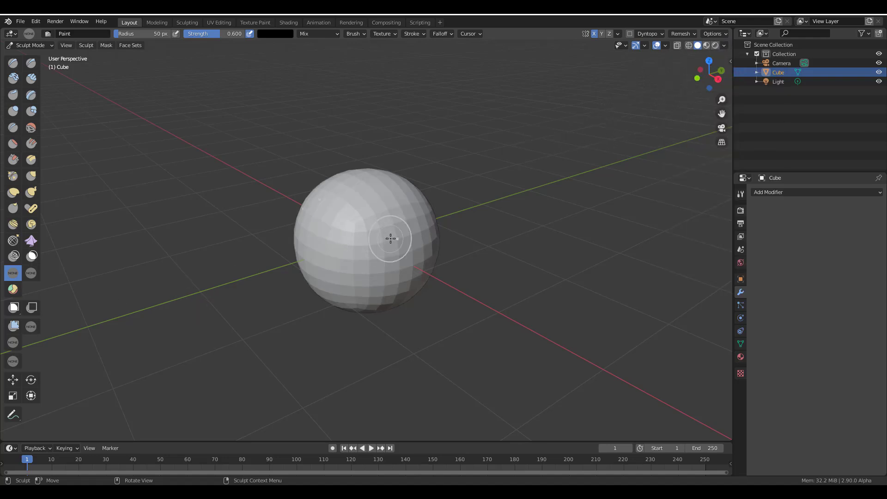
Step: Paint a patch on the front of the sphere in bright pink, and activate the Mask By Color tool
click(276, 32)
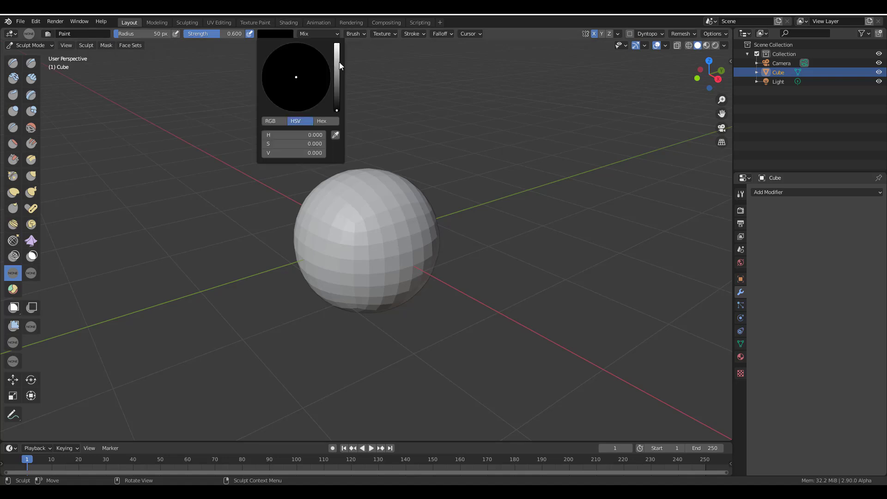
drag(340, 62, 310, 110)
mouse_move(377, 230)
mouse_down()
mouse_move(376, 221)
mouse_move(348, 241)
mouse_up()
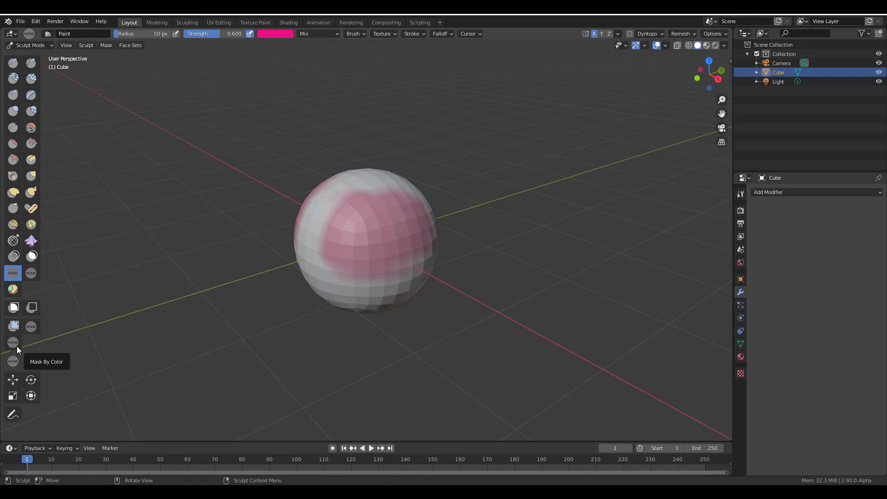
click(14, 344)
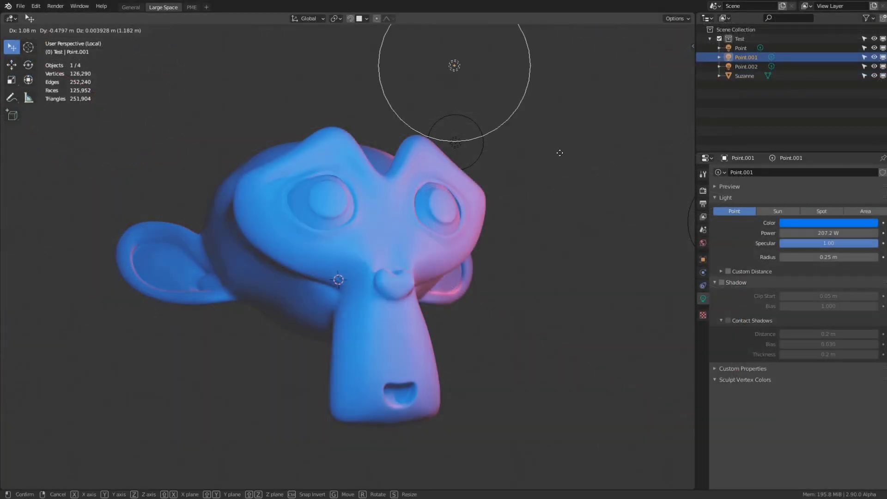
Step: Place the blue Point.001 light at the upper left of Suzanne and switch the viewport to Solid shading
click(174, 152)
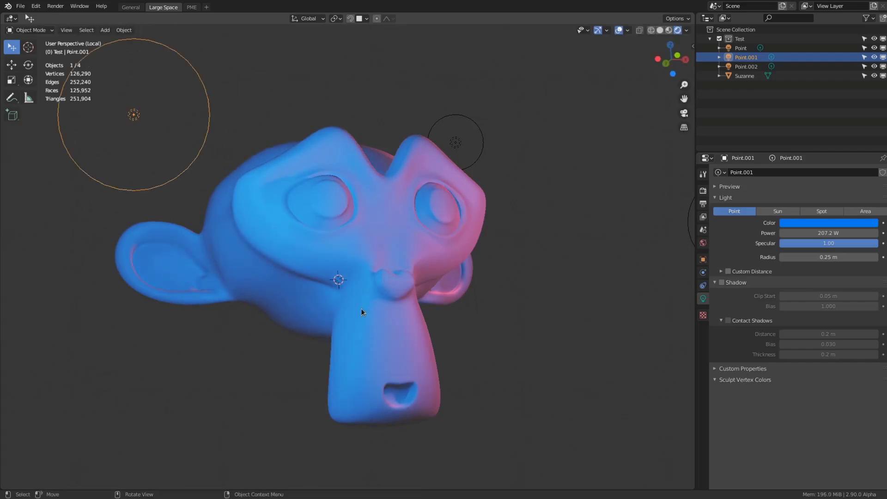
key(z)
click(365, 274)
Step: Put Suzanne in Sculpt Mode and paint the scene lighting over the head with the Light brush
click(342, 185)
key(ctrl+Tab)
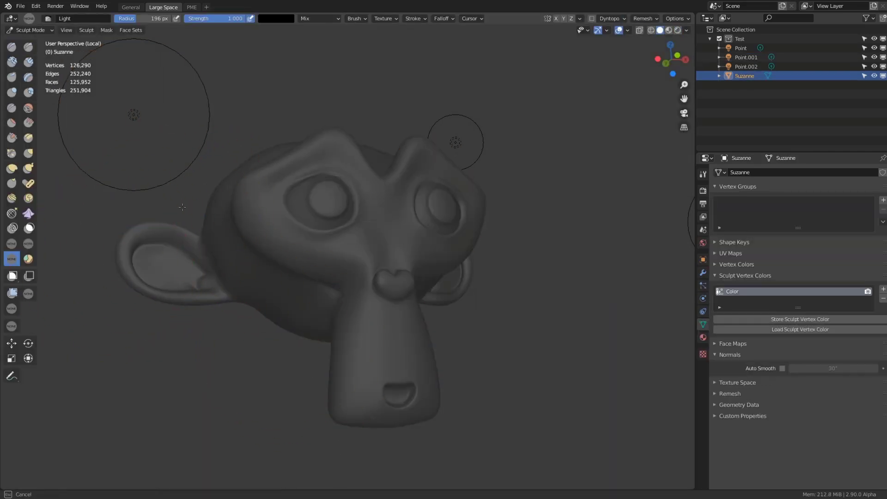
mouse_move(300, 161)
mouse_down()
mouse_move(173, 267)
mouse_move(379, 189)
mouse_move(443, 259)
mouse_move(416, 393)
mouse_move(358, 491)
mouse_up()
middle_drag(358, 491, 413, 259)
Step: In Object Mode, move the Point.001 light to the lower right of Suzanne and Point.002 to the upper left
key(ctrl+Tab)
click(185, 143)
drag(185, 144, 649, 293)
click(624, 167)
mouse_move(624, 170)
mouse_down()
mouse_move(213, 122)
mouse_move(199, 111)
mouse_up()
Step: Return Suzanne to Sculpt Mode and repaint the head with the Light brush using the rearranged lights
click(278, 240)
key(ctrl+Tab)
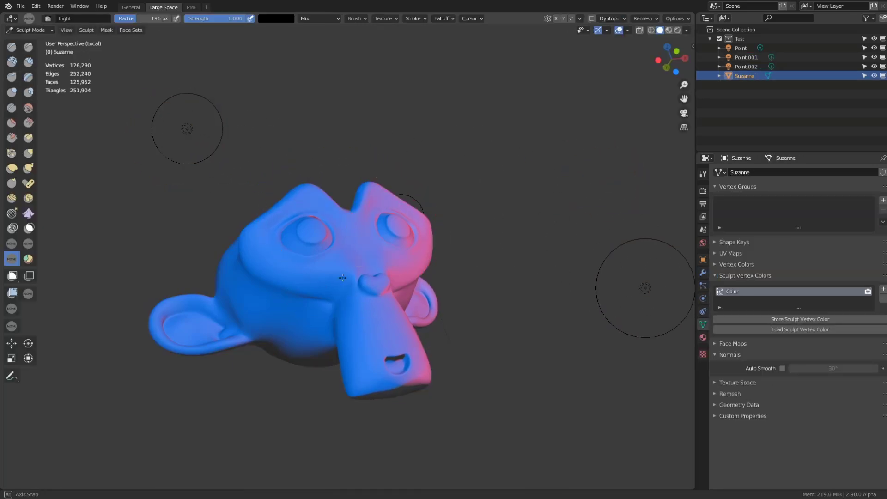
middle_drag(240, 241, 283, 250)
middle_drag(205, 278, 278, 246)
mouse_move(462, 231)
middle_down()
mouse_move(497, 238)
mouse_move(554, 333)
middle_up()
Step: Move the Point.001 light up beside Suzanne's face and change its color from the color wheel to yellow
key(ctrl+Tab)
click(591, 372)
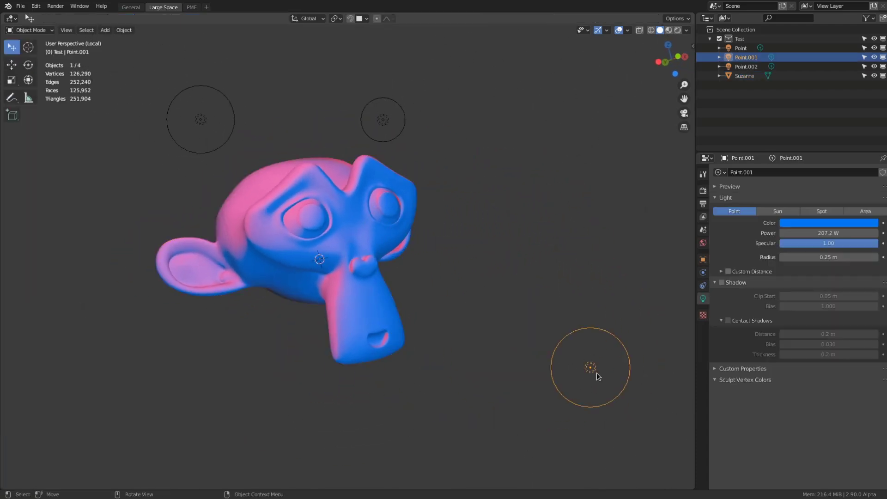
key(g)
click(503, 228)
click(828, 223)
click(827, 138)
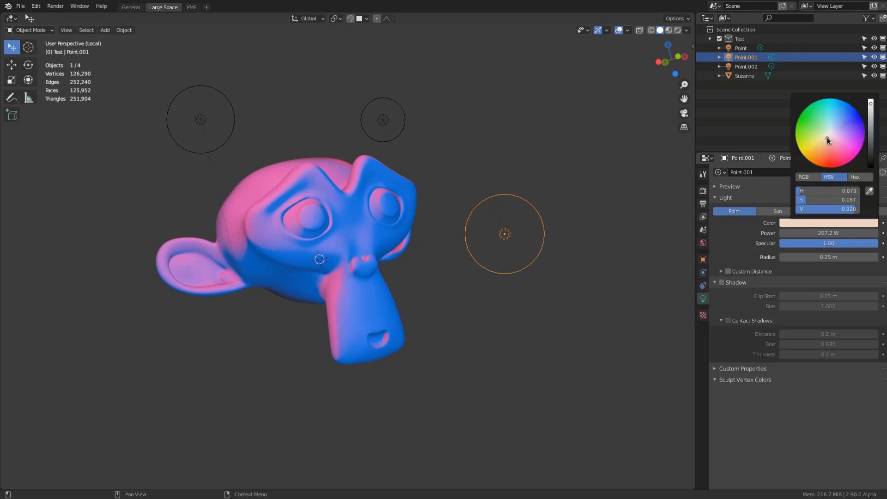
Step: Paint the yellow light over Suzanne's face, muzzle and ears with the Light brush in Sculpt Mode
click(333, 228)
key(ctrl+Tab)
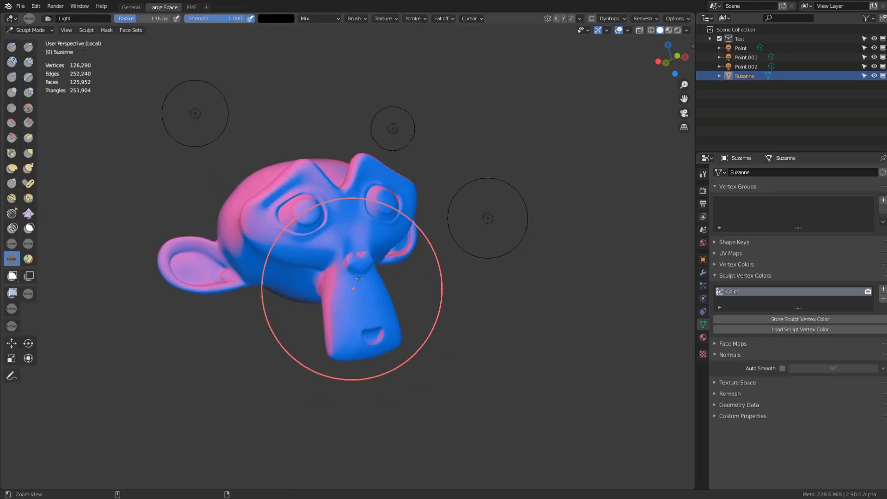
middle_drag(352, 283, 269, 161)
mouse_move(269, 161)
mouse_down()
mouse_move(300, 222)
mouse_move(374, 296)
mouse_move(388, 351)
mouse_up()
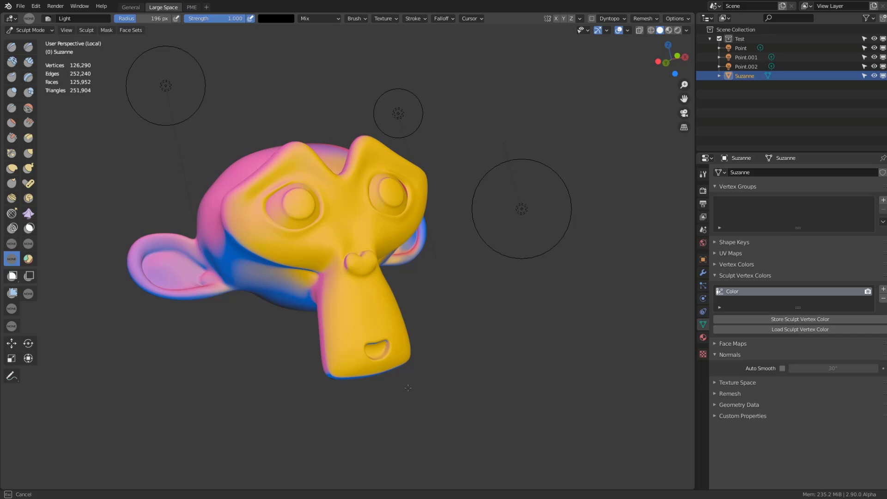
mouse_move(388, 352)
middle_down()
mouse_move(300, 308)
mouse_move(258, 300)
middle_up()
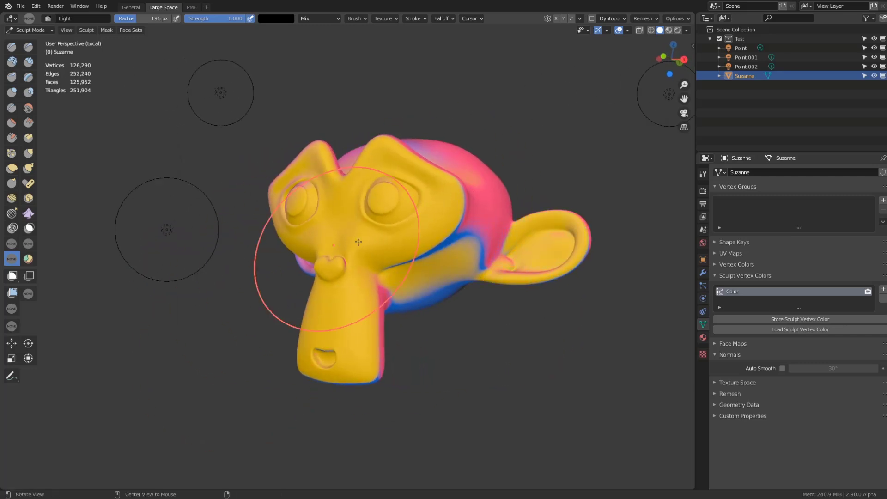
middle_drag(317, 293, 287, 178)
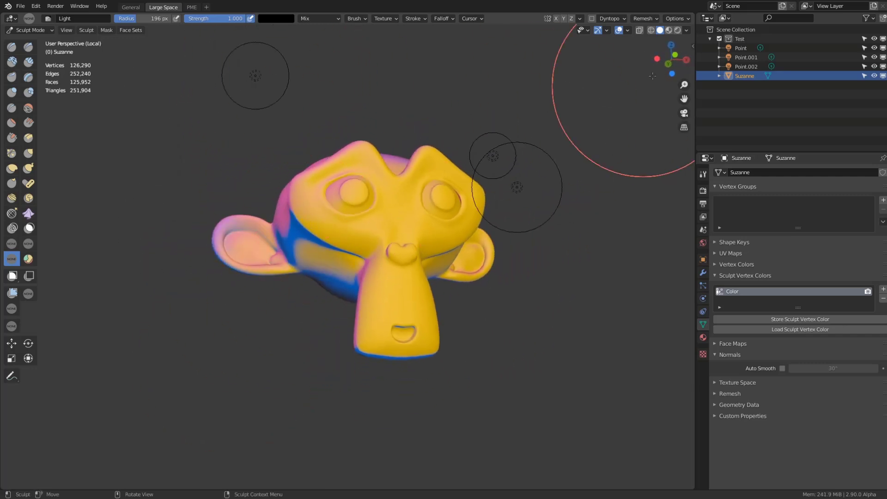
mouse_move(473, 332)
middle_down()
mouse_move(387, 277)
mouse_move(440, 354)
middle_up()
mouse_move(574, 162)
middle_down()
mouse_move(396, 277)
mouse_move(304, 241)
middle_up()
key(z)
click(475, 192)
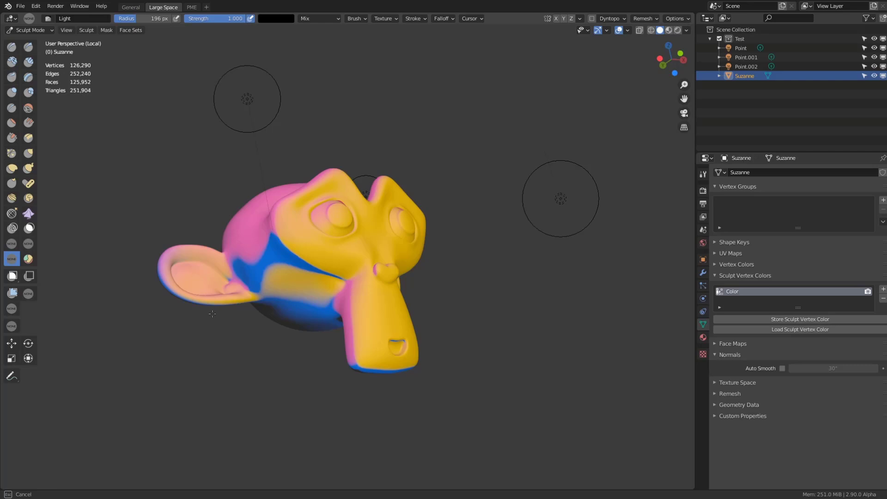
mouse_move(357, 225)
middle_down()
mouse_move(499, 213)
mouse_move(496, 277)
mouse_move(277, 217)
middle_up()
Step: Select the pink Point.002 light in Object Mode, and light-paint Suzanne's side back in Sculpt Mode
key(ctrl+Tab)
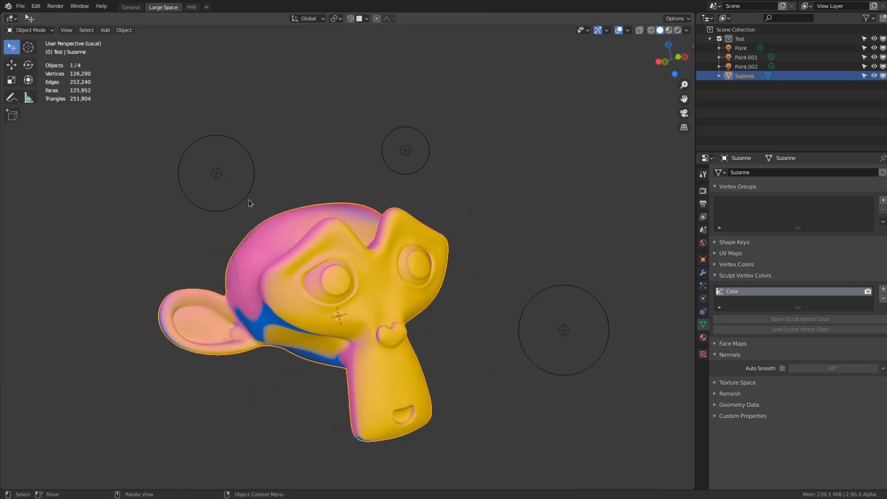
click(217, 169)
mouse_move(216, 169)
middle_down()
mouse_move(279, 284)
mouse_move(324, 319)
middle_up()
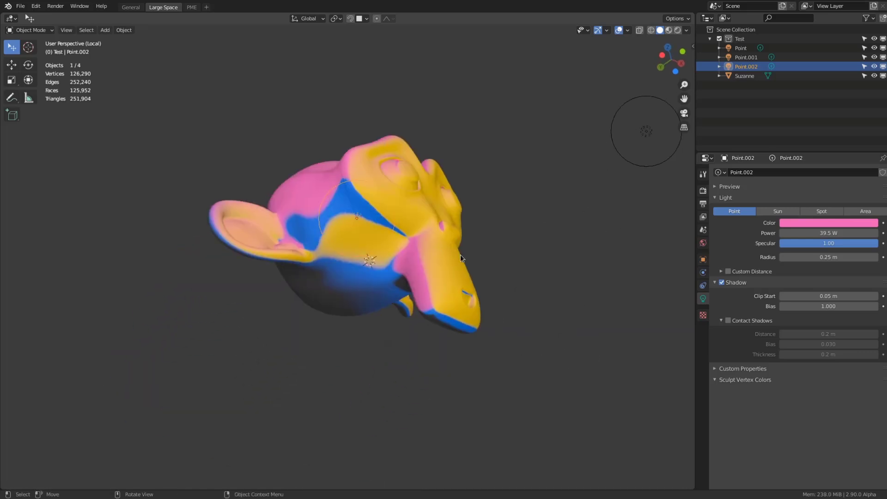
click(361, 305)
key(ctrl+Tab)
mouse_move(400, 379)
middle_down()
mouse_move(355, 273)
mouse_move(189, 278)
mouse_move(218, 283)
middle_up()
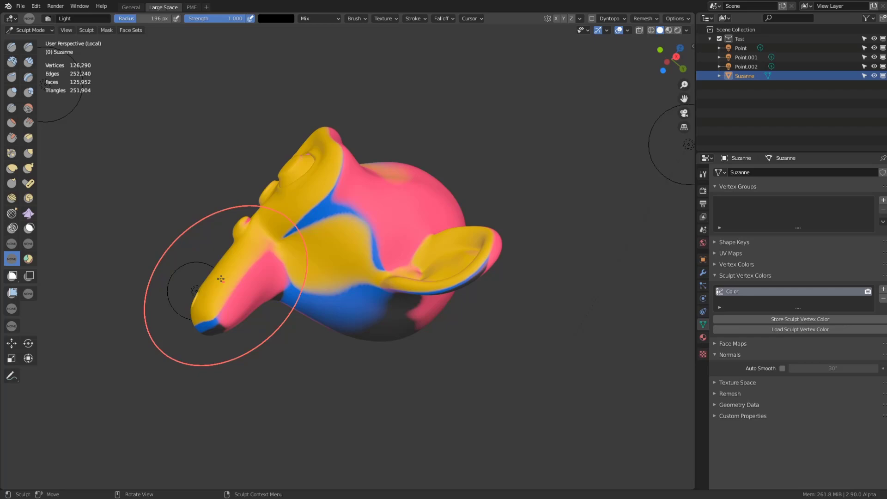
Step: Reposition a point light around Suzanne in Object Mode and return the head to Sculpt Mode for light painting
key(ctrl+Tab)
middle_drag(78, 281, 595, 201)
drag(595, 201, 361, 350)
click(415, 213)
key(ctrl+Tab)
mouse_move(420, 333)
middle_down()
mouse_move(337, 218)
mouse_move(453, 263)
middle_up()
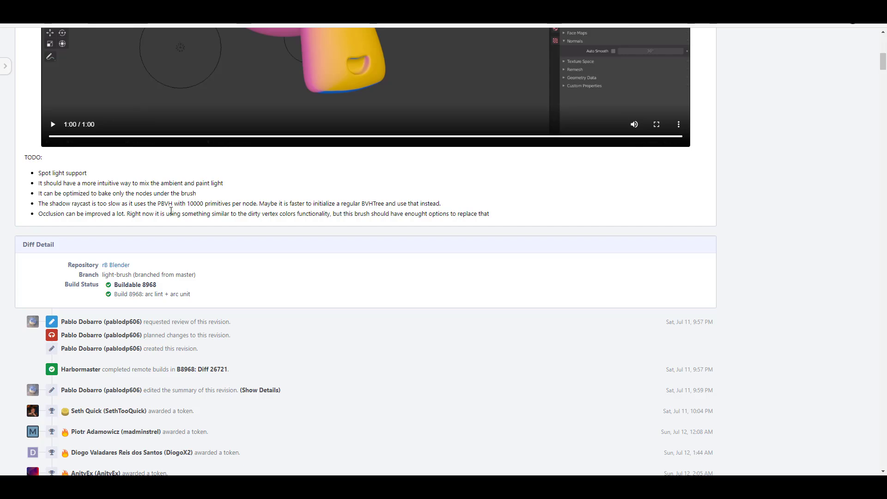
scroll(183, 206, up, 9)
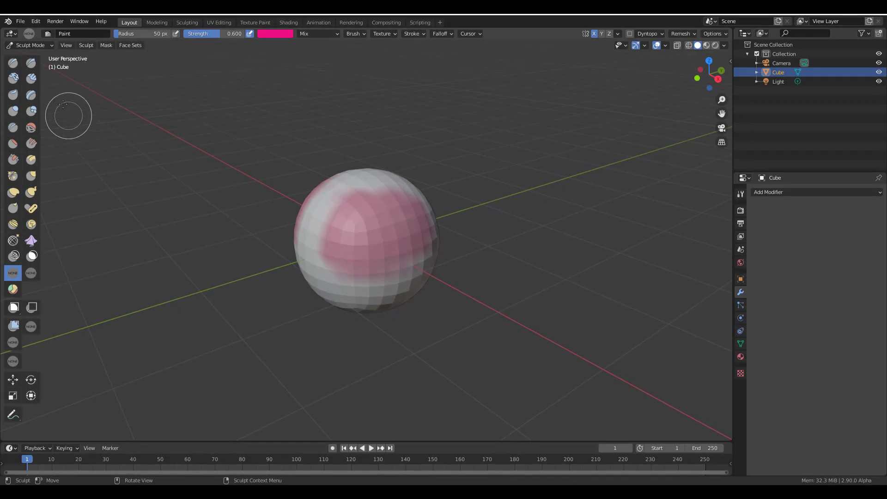
Step: Start a new General file, discarding the painted sphere scene
click(20, 22)
mouse_move(69, 32)
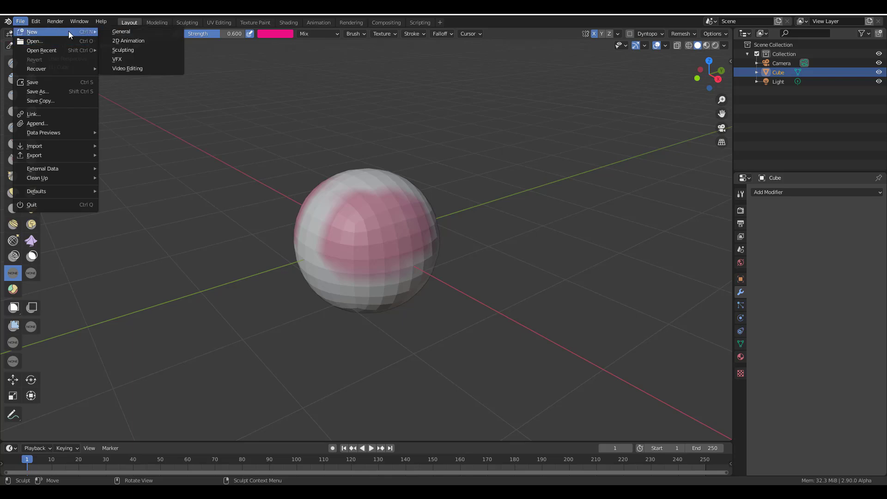
click(126, 30)
click(473, 266)
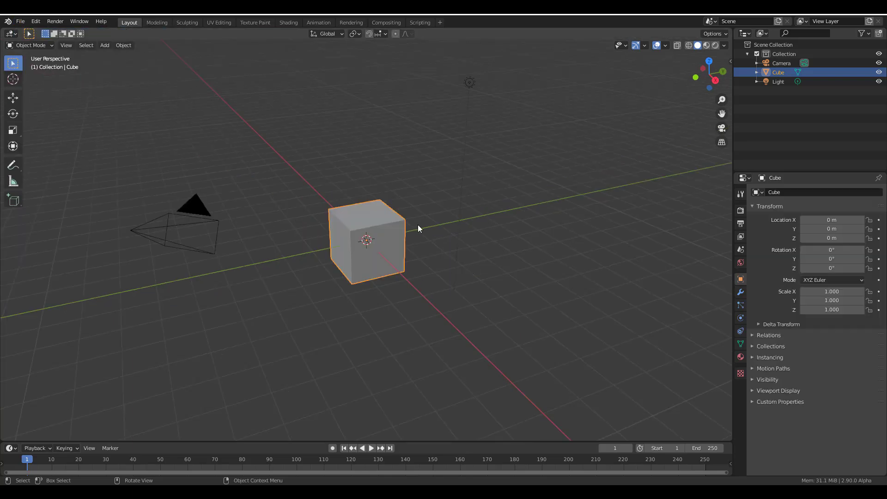
scroll(411, 222, up, 5)
Step: Switch to Blender 2.83 and set the viewport of the default cube scene to Rendered shading
middle_drag(395, 239, 431, 227)
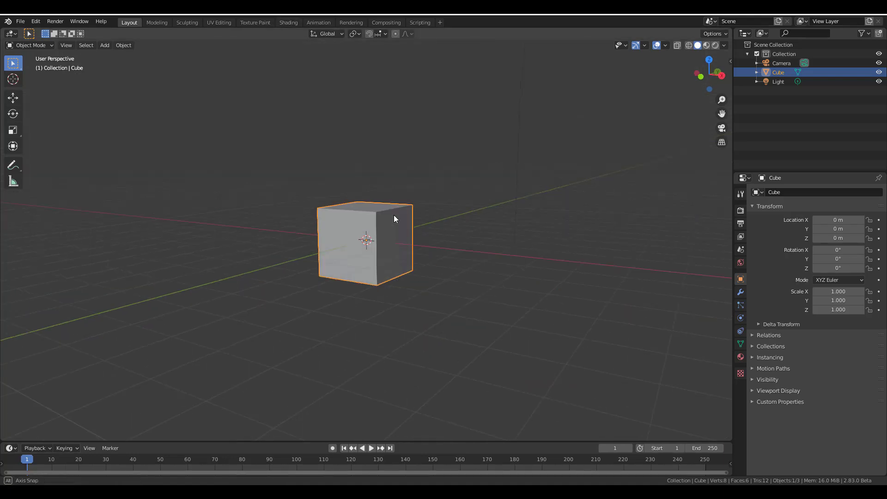
scroll(372, 216, up, 6)
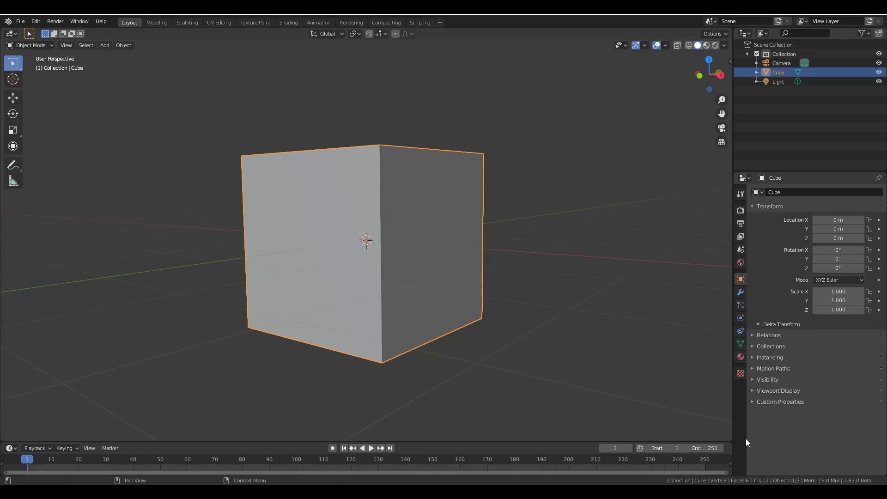
scroll(348, 238, down, 3)
middle_drag(348, 237, 366, 249)
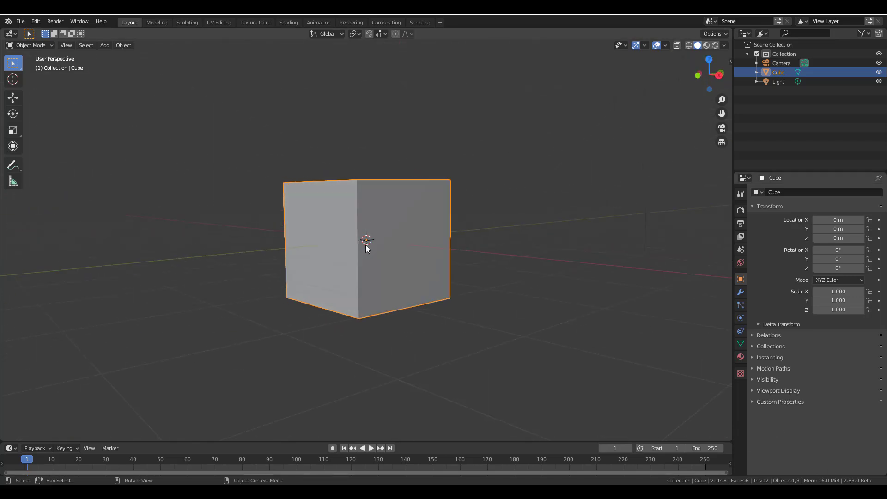
click(715, 46)
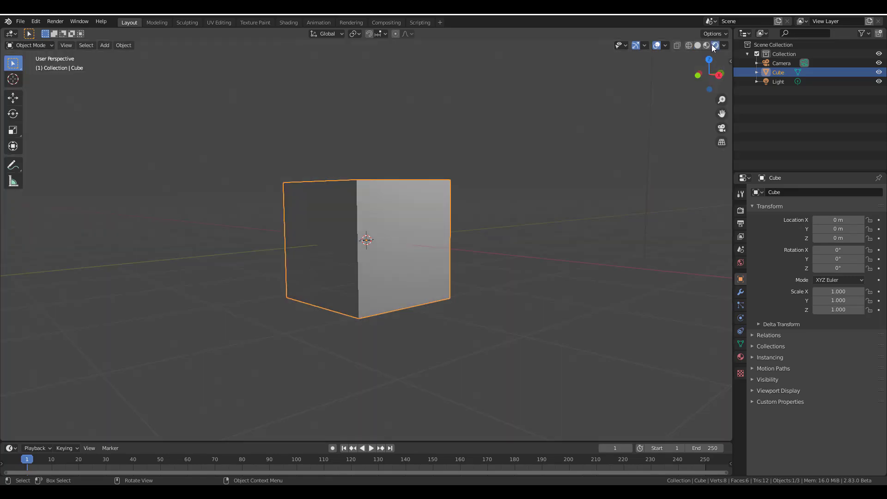
Step: Add a mesh plane at the origin and scale it up into a large ground surface around the cube
click(175, 312)
key(shift+a)
click(221, 295)
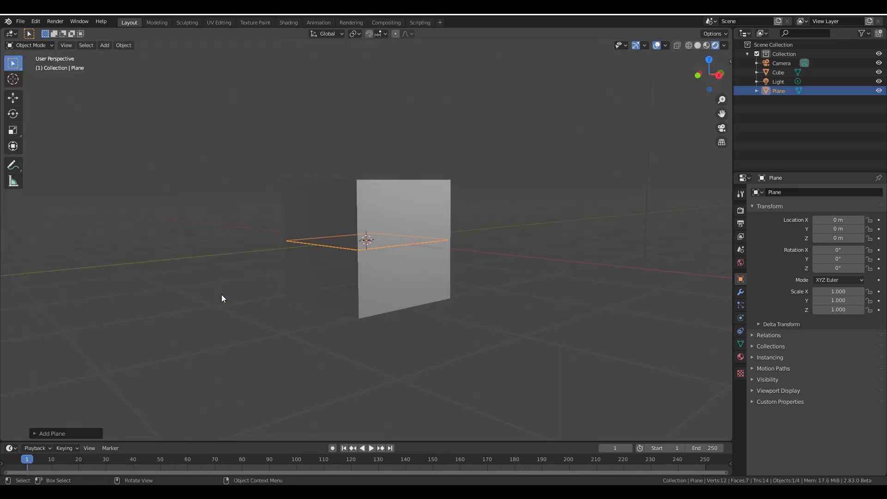
key(s)
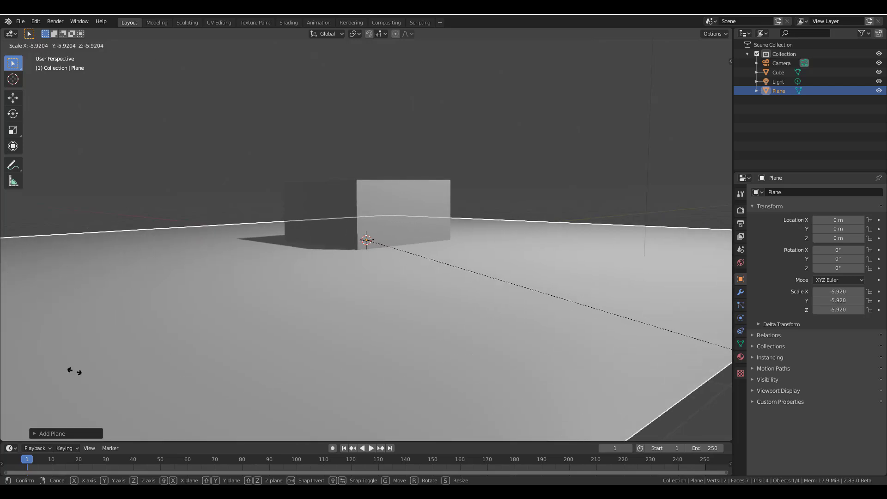
click(45, 360)
Step: Move the cube up about 1.07 m along Z so that it stands on the ground plane
click(339, 205)
click(13, 98)
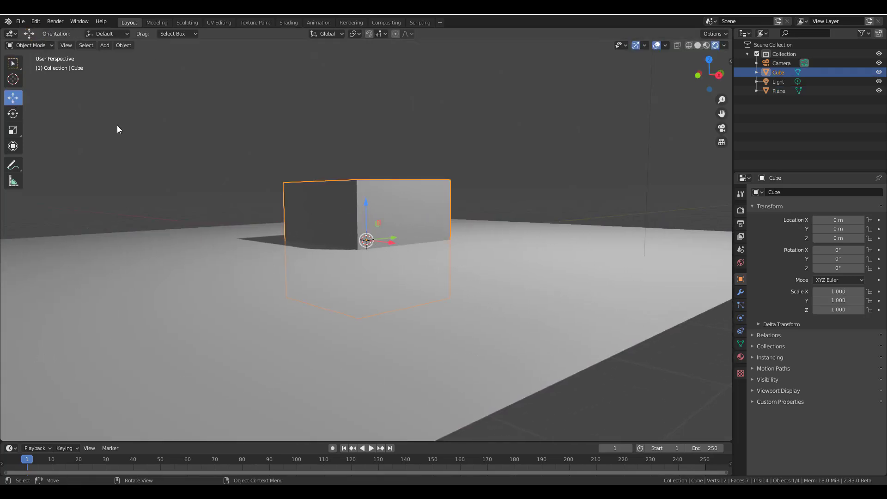
drag(370, 208, 369, 144)
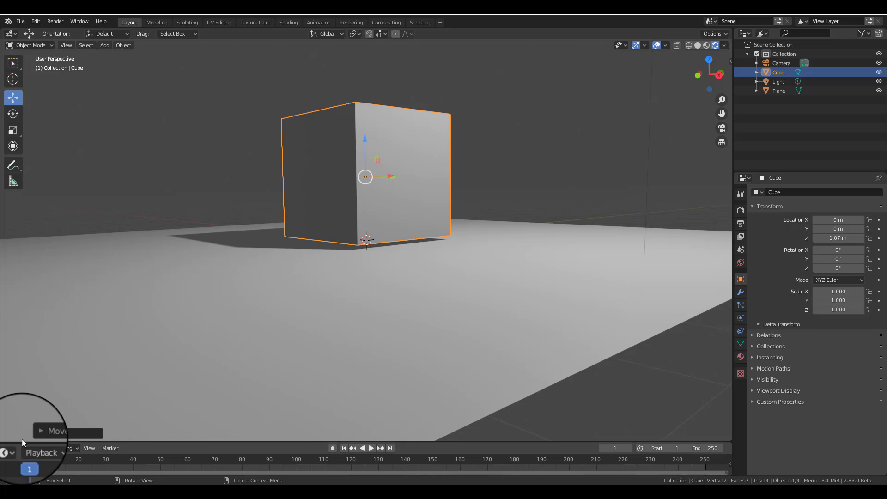
Step: Replace the timeline with an enlarged Shader Editor and show the World shader nodes in it
click(9, 448)
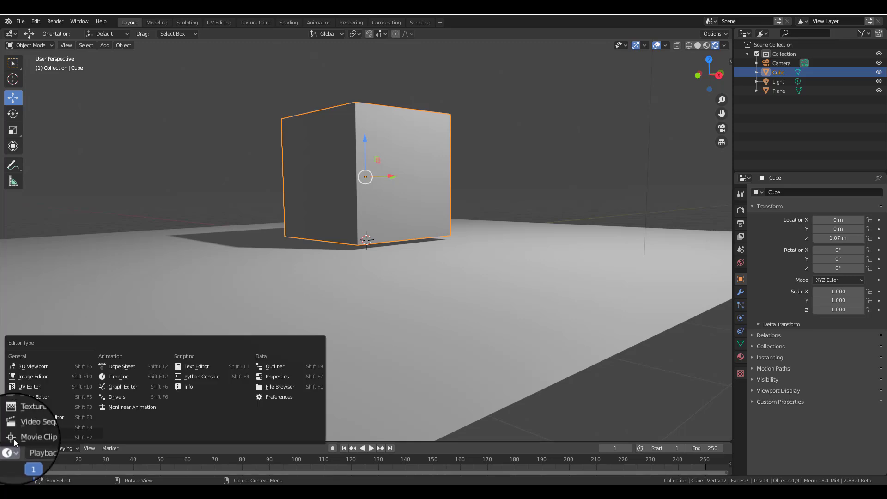
click(30, 398)
drag(109, 441, 107, 256)
click(40, 264)
click(37, 276)
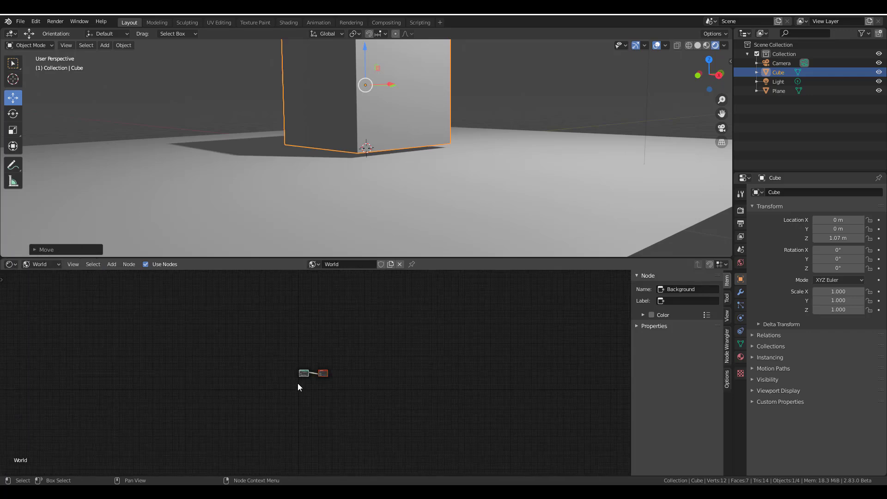
scroll(298, 387, up, 7)
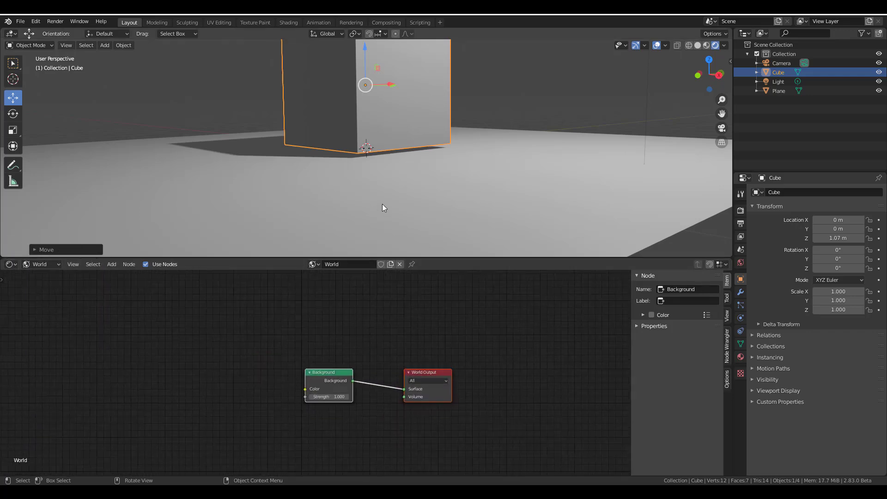
scroll(382, 208, down, 3)
key(KP_Decimal)
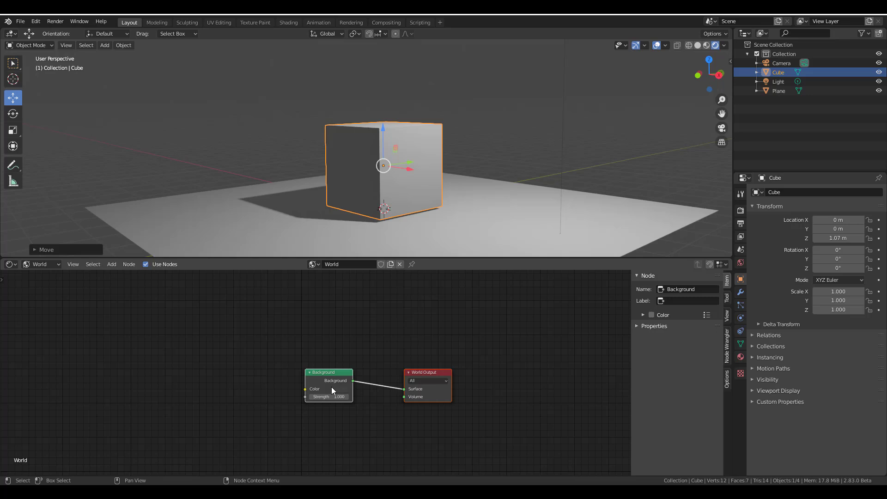
Step: Add a Sky Texture node before the Background node and connect its Color output to the Background's Color input
click(256, 351)
key(shift+a)
click(256, 351)
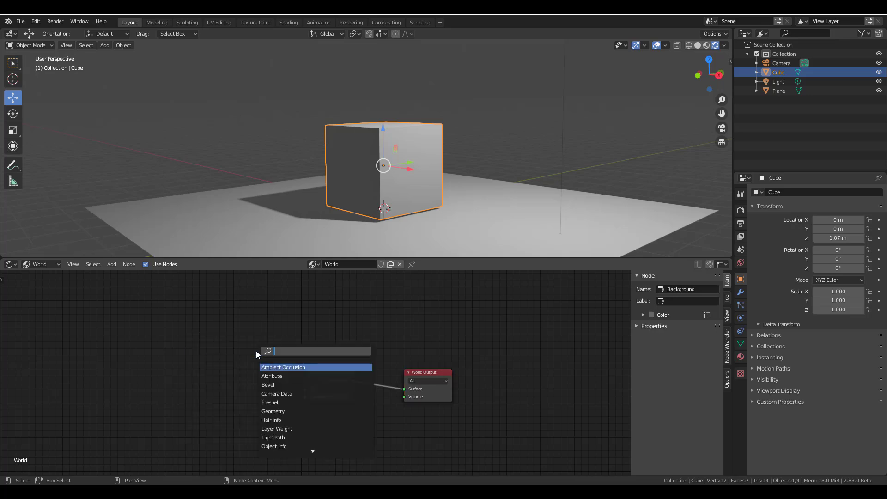
text(sky)
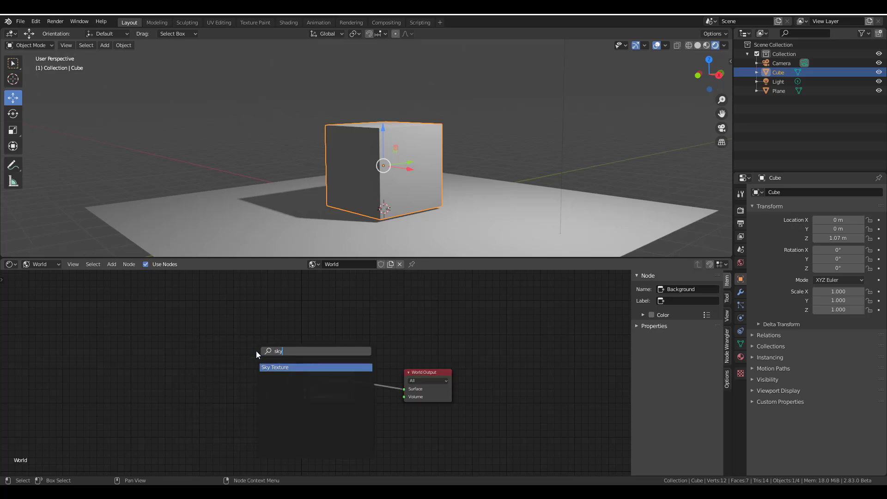
key(Return)
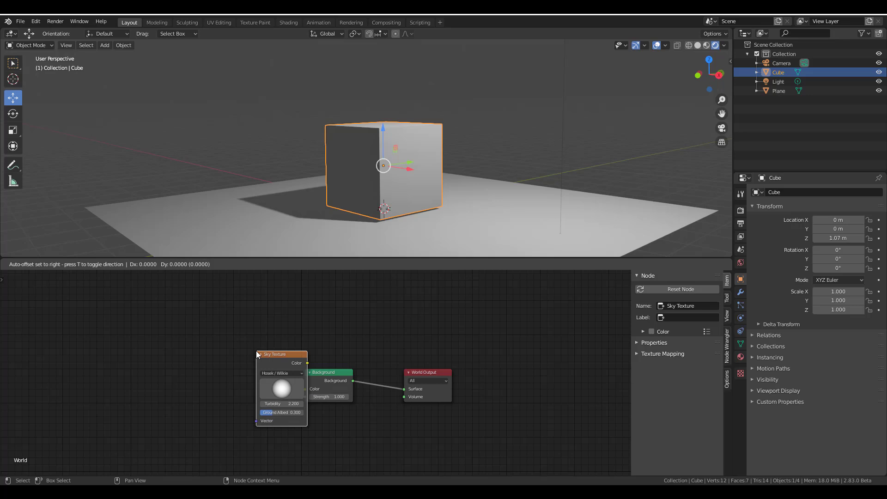
click(202, 351)
drag(251, 362, 305, 389)
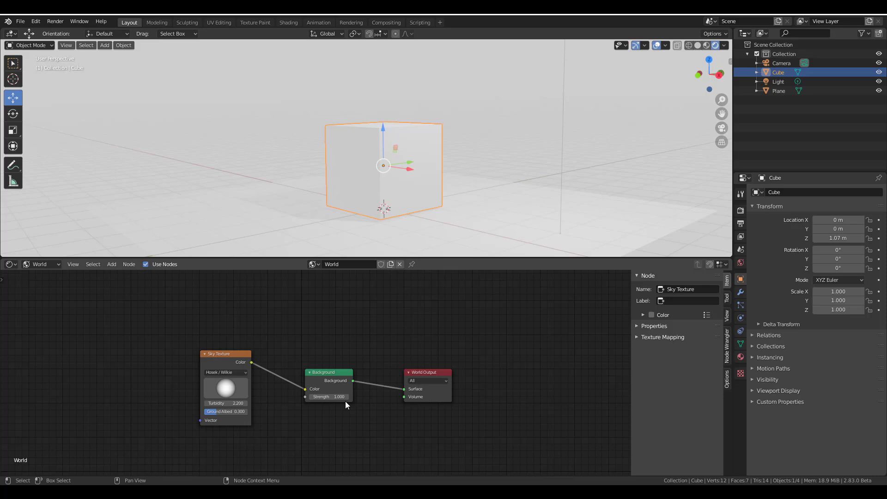
middle_drag(417, 154, 309, 158)
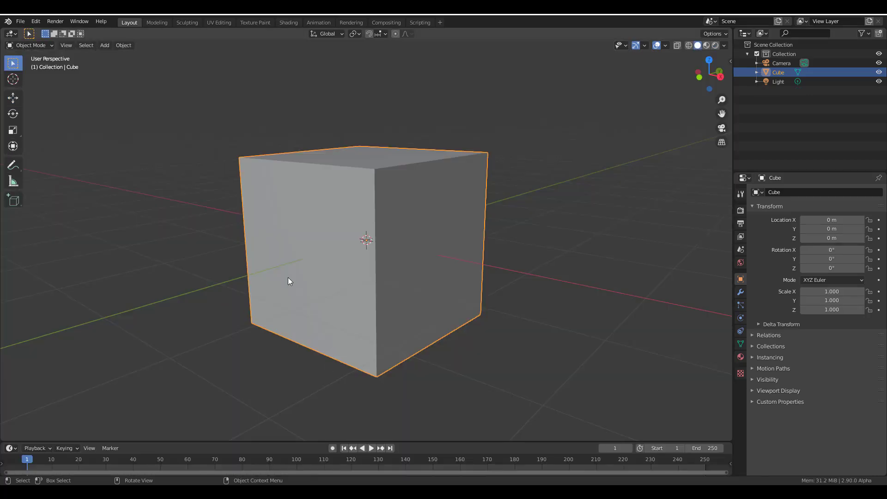
Step: Switch to Blender 2.90, raise the default cube about 0.99 m along Z and turn the timeline into a Shader Editor
scroll(288, 278, down, 2)
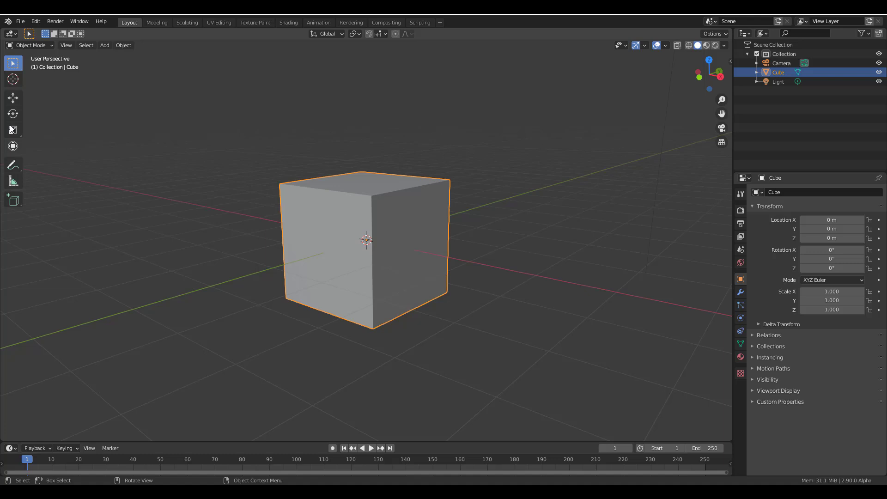
click(13, 98)
drag(365, 221, 363, 162)
click(11, 448)
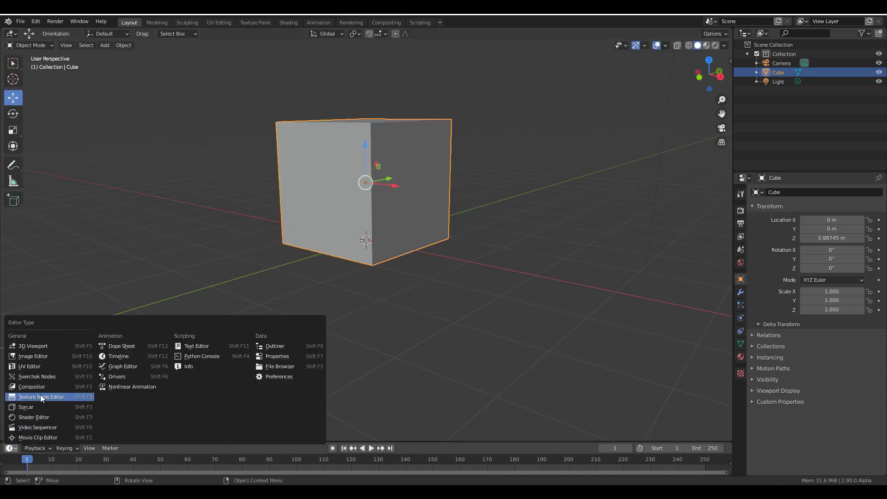
click(32, 419)
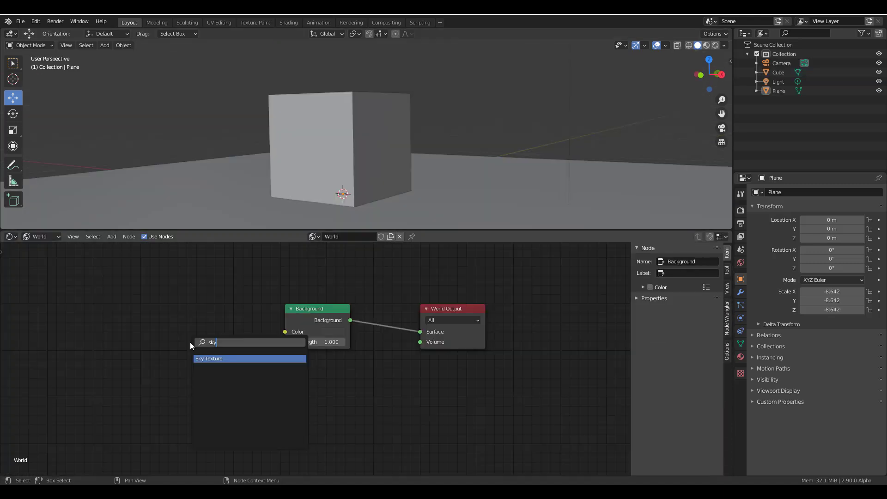
Step: Add a Sky Texture node of type Preetham before the Background node and connect its Color output to the Background's Color input
key(Return)
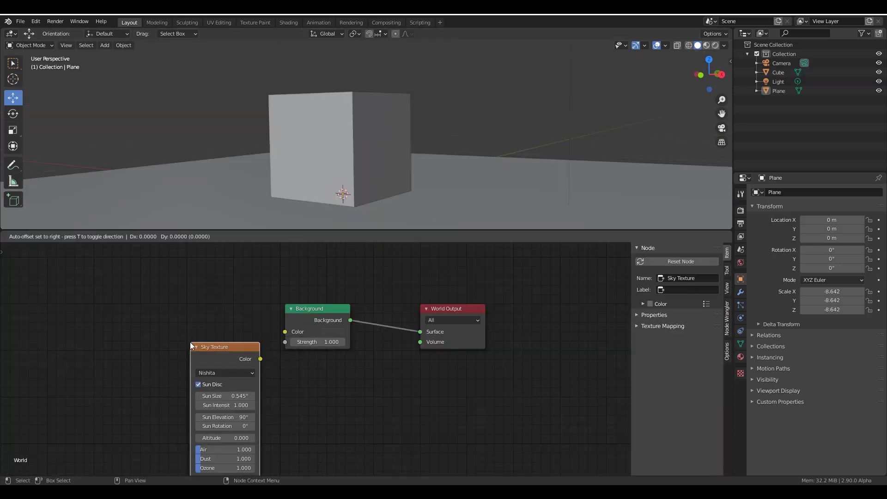
click(174, 308)
click(226, 335)
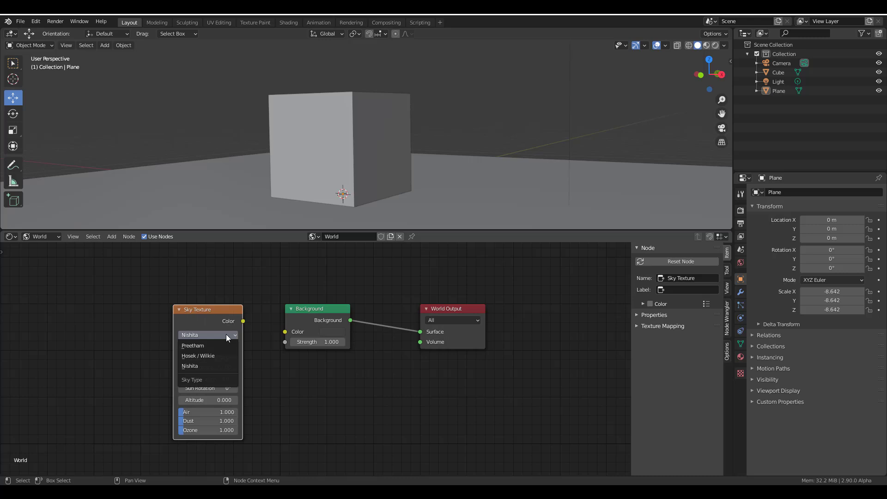
click(198, 347)
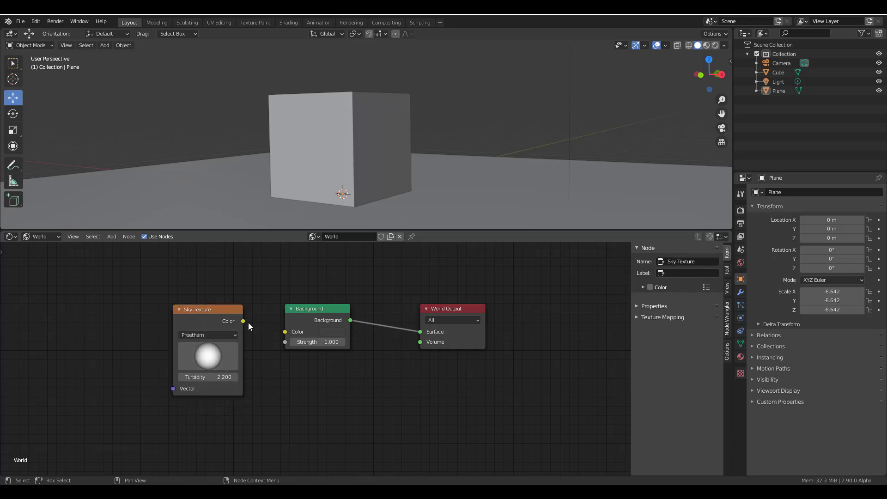
drag(244, 321, 285, 332)
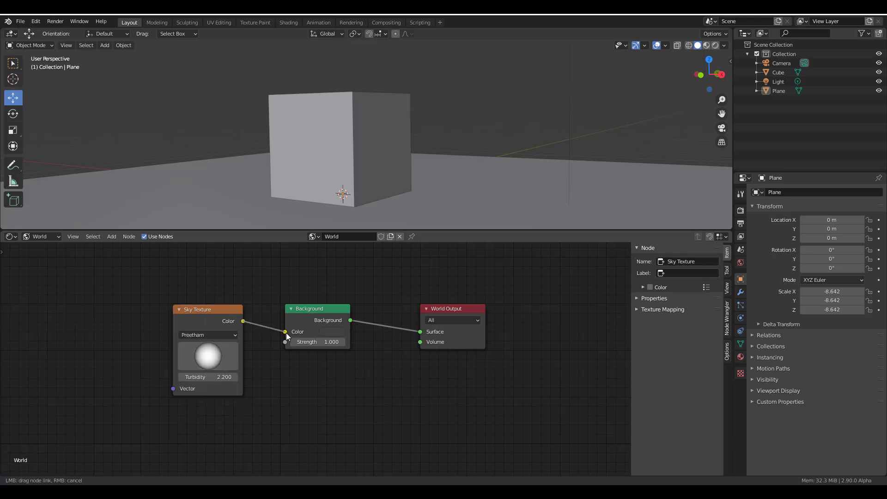
Step: Set the viewport to Rendered shading and display the scene's render settings
click(715, 45)
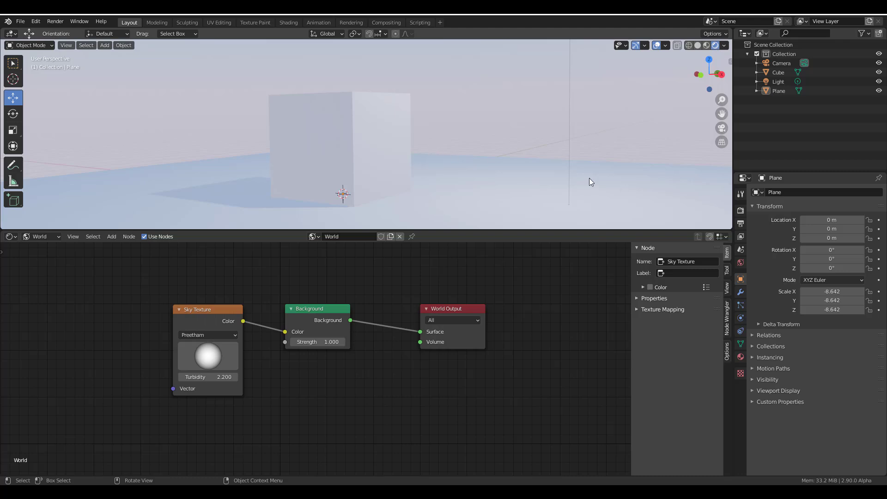
click(741, 194)
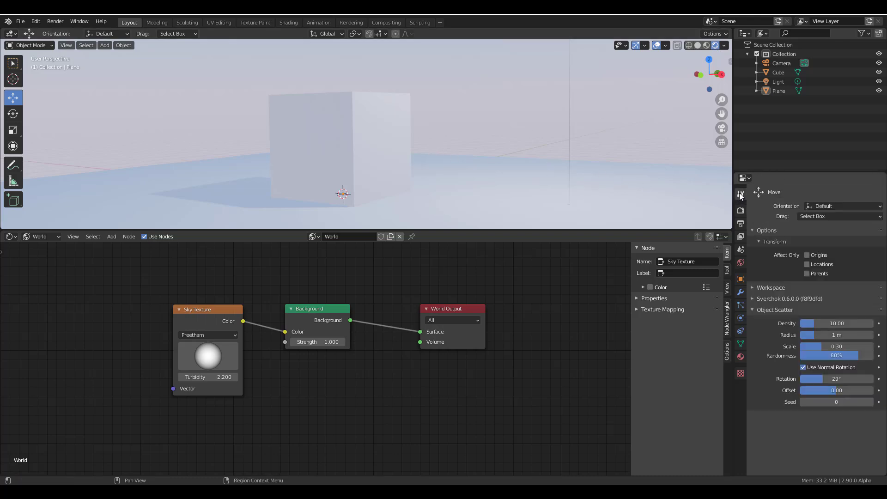
click(741, 212)
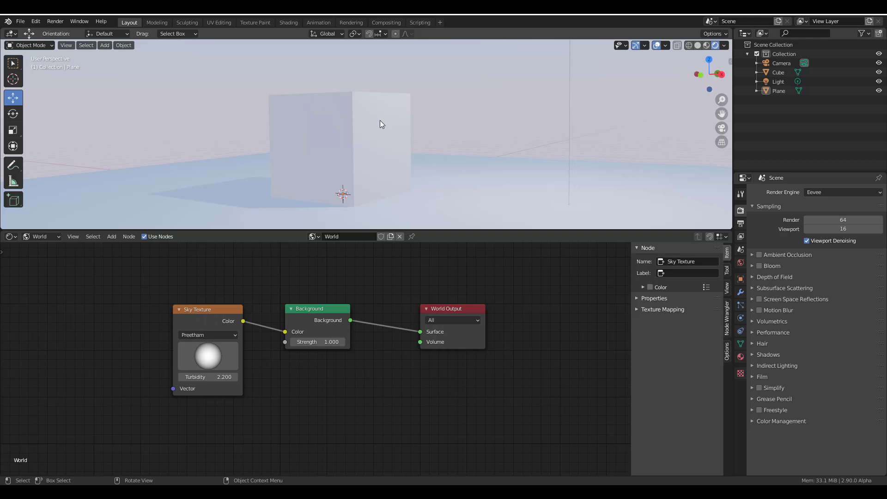
middle_drag(380, 120, 472, 176)
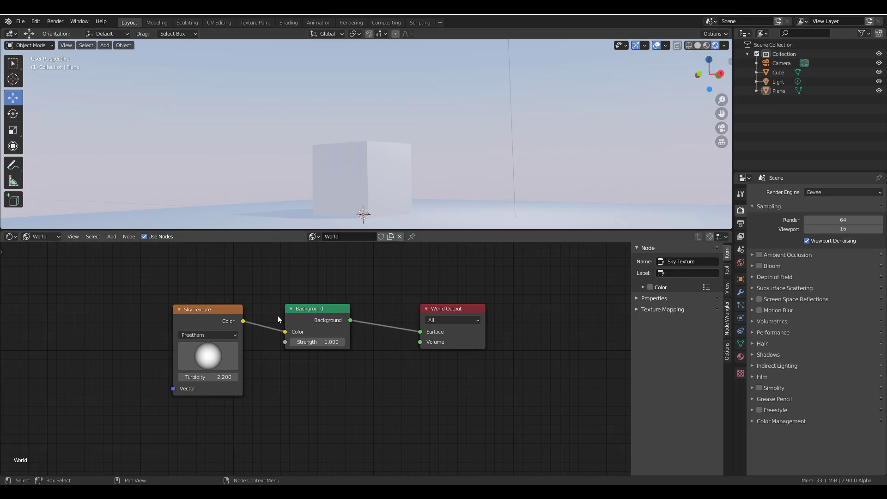
Step: Compare the Sky Texture's Hosek / Wilkie and Nishita sky types, and leave it on Hosek / Wilkie
click(200, 334)
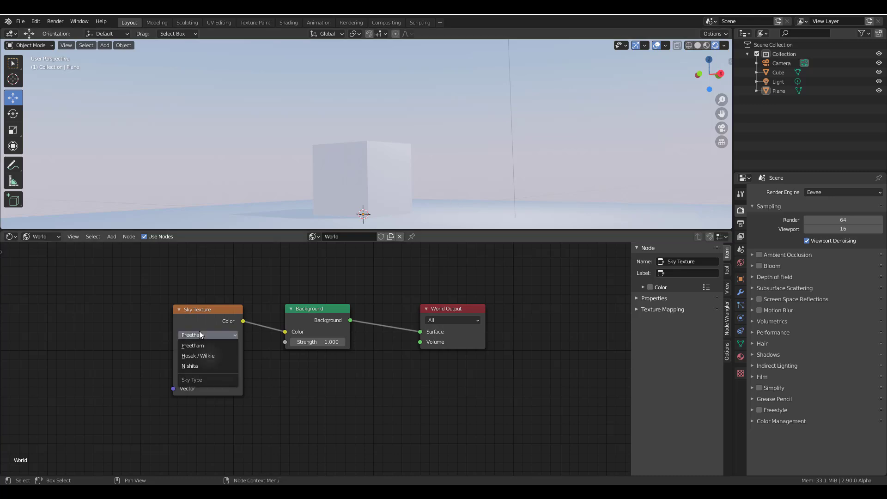
click(198, 356)
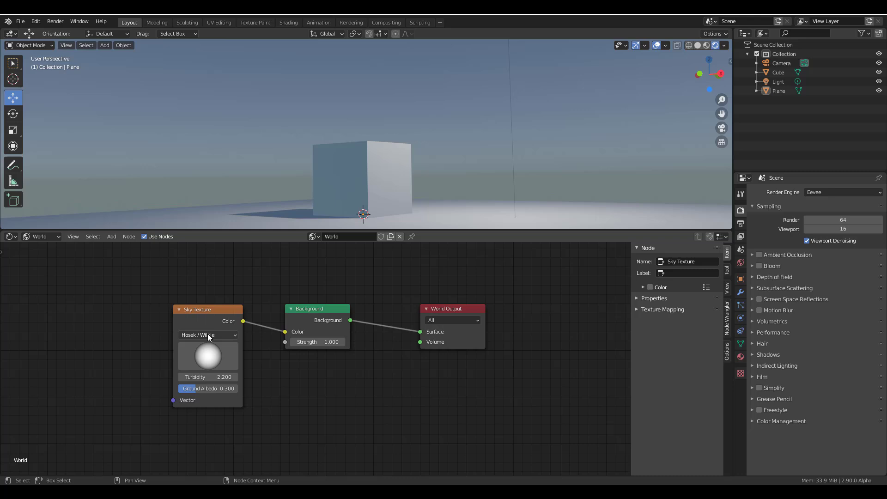
click(207, 333)
click(206, 365)
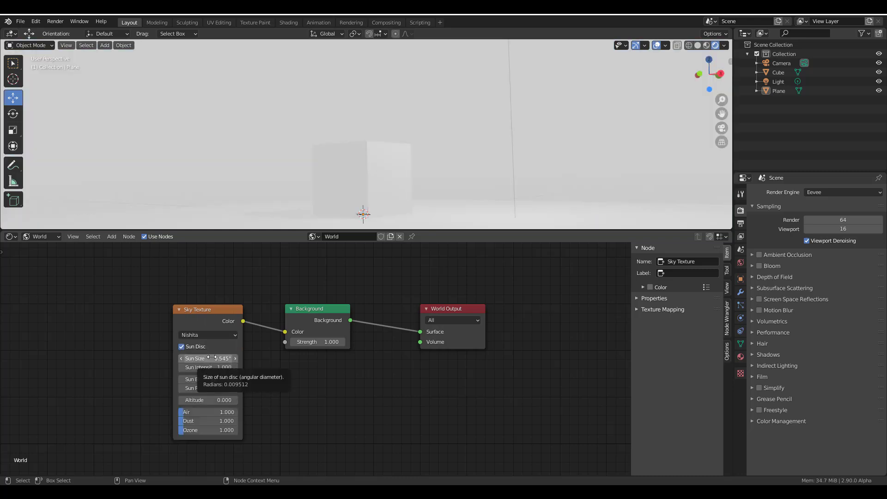
click(220, 334)
click(207, 357)
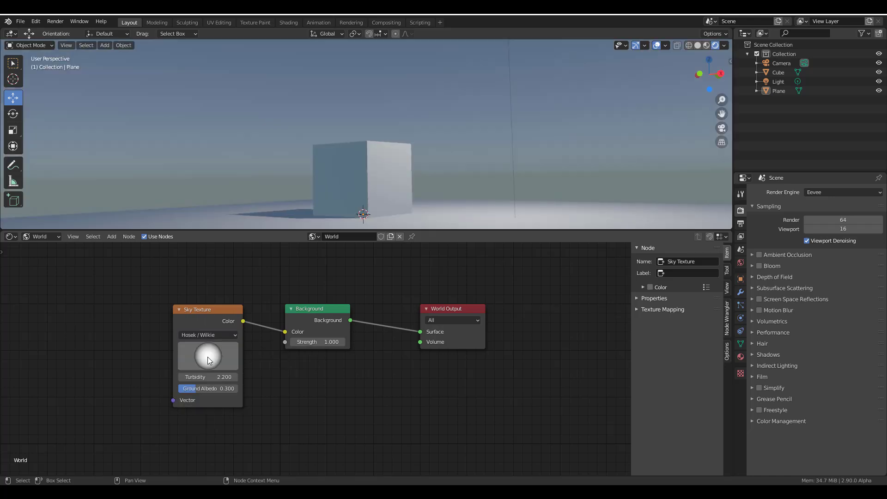
Step: Change the Sky Texture's sky type to Preetham
click(215, 333)
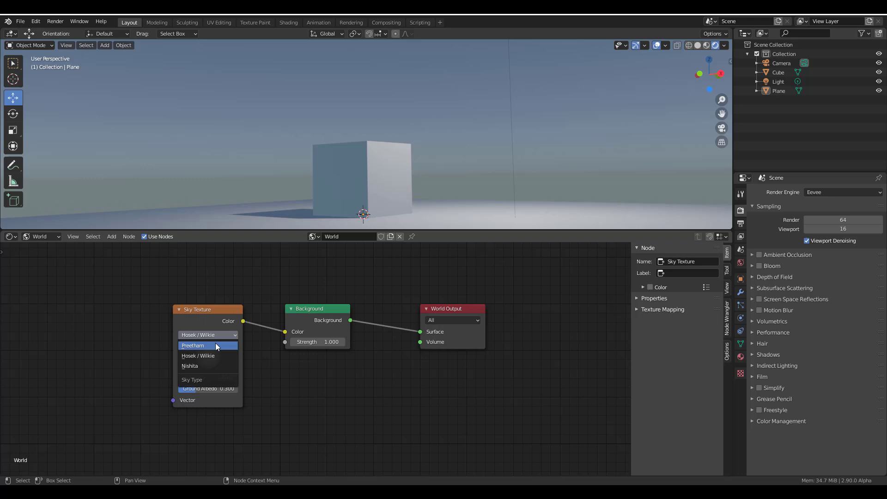
click(215, 346)
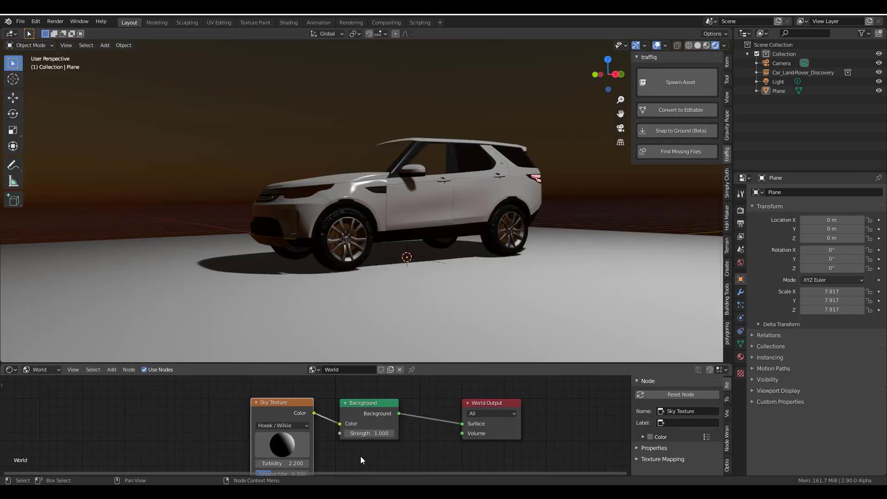
Step: In the car scene, redirect the Sky Texture's sun, set its turbidity to 3.8 and the Background strength to 0.2
drag(360, 456, 304, 456)
click(286, 426)
click(284, 444)
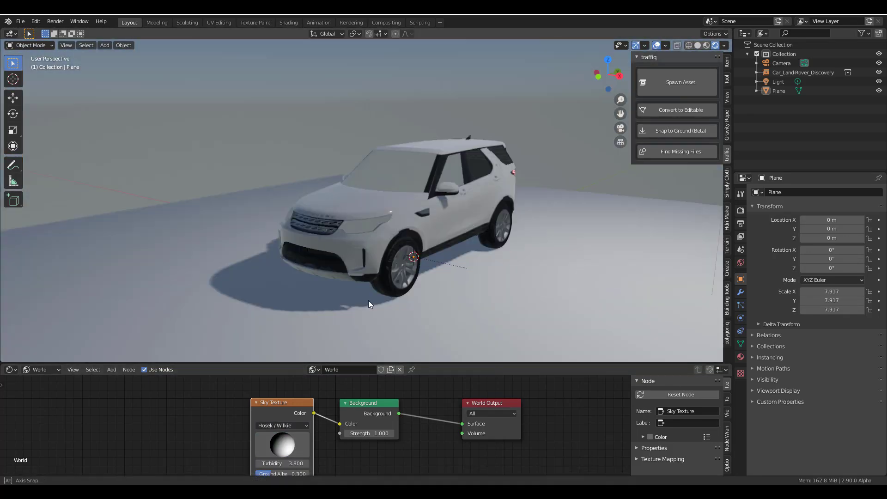
middle_drag(368, 301, 51, 285)
Step: Enable Ambient Occlusion in the render settings and set the Sky Texture's Ground Albedo to about 0.292
click(741, 211)
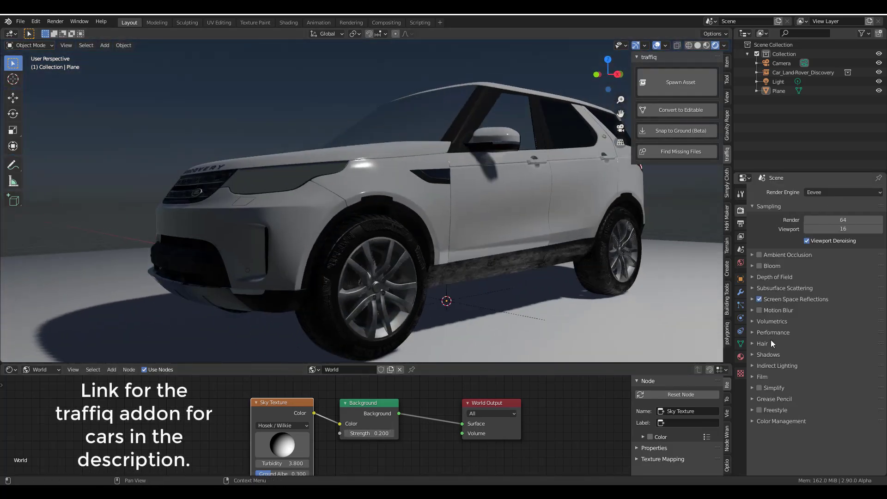
click(759, 254)
middle_drag(647, 300, 398, 296)
scroll(322, 438, up, 3)
mouse_move(319, 430)
mouse_down()
mouse_move(342, 430)
mouse_move(314, 431)
mouse_up()
middle_drag(485, 333, 540, 320)
Step: Switch the render engine from Eevee to Cycles and view the car's path-traced preview
click(843, 192)
click(819, 223)
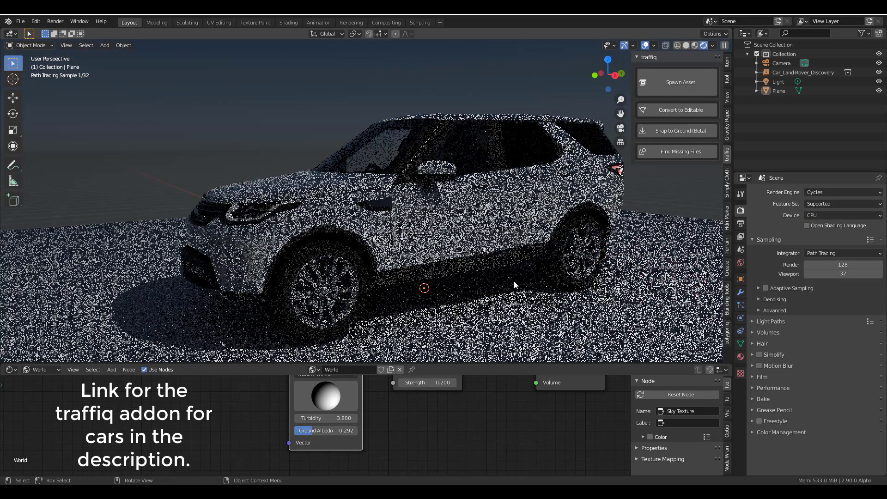
middle_drag(514, 281, 495, 279)
middle_drag(408, 429, 405, 462)
Step: Split the 3D viewport into two views and set the new one to Material Preview shading, close up on the car
click(361, 83)
click(333, 45)
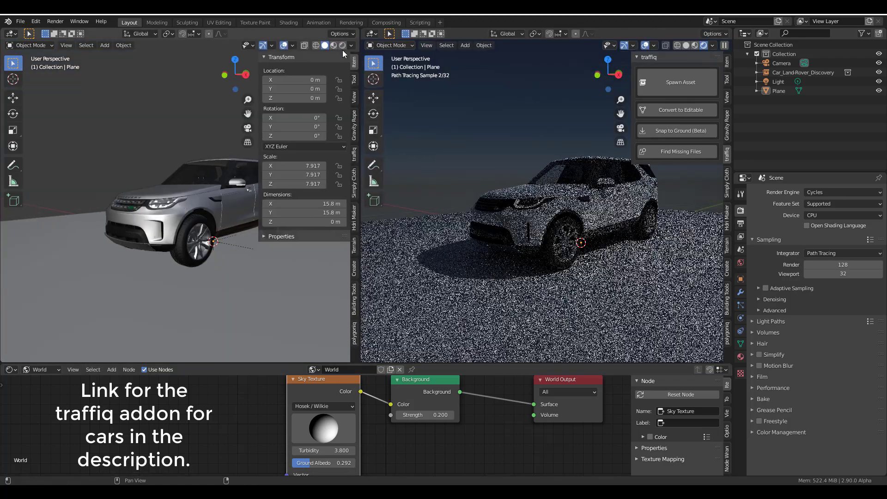
scroll(187, 218, up, 5)
middle_drag(187, 218, 241, 213)
Step: Choose the Mini Cooper from the traffiq add-on's contemporary cars category as the asset to spawn
click(681, 82)
click(674, 138)
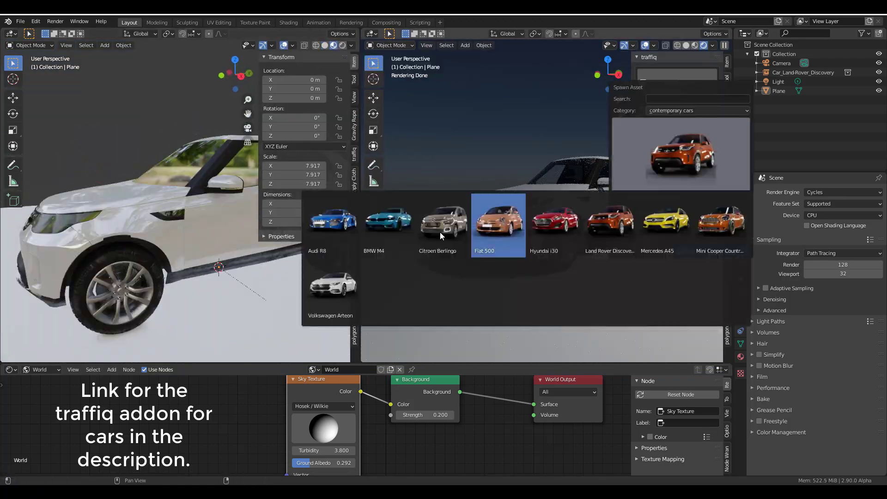
click(721, 225)
click(677, 250)
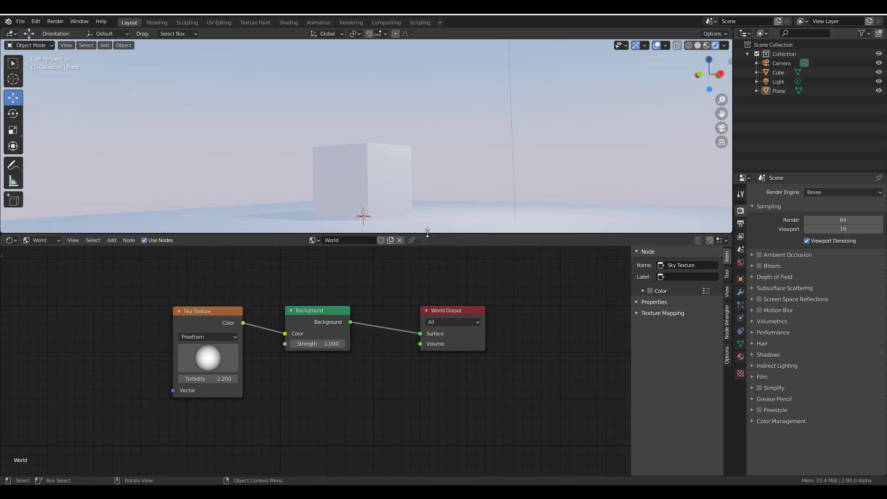
Step: Enlarge the 3D viewport of the cube scene, then select the cube and display it in the UV Editing workspace
drag(430, 234, 433, 368)
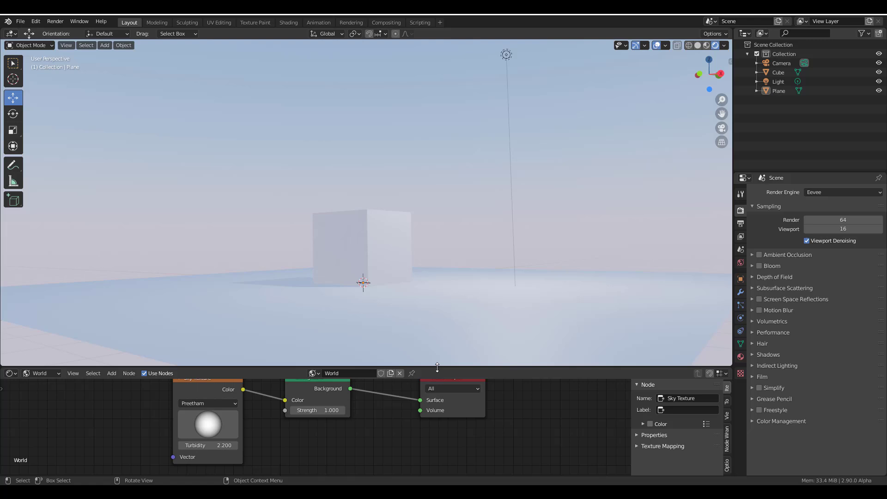
click(379, 267)
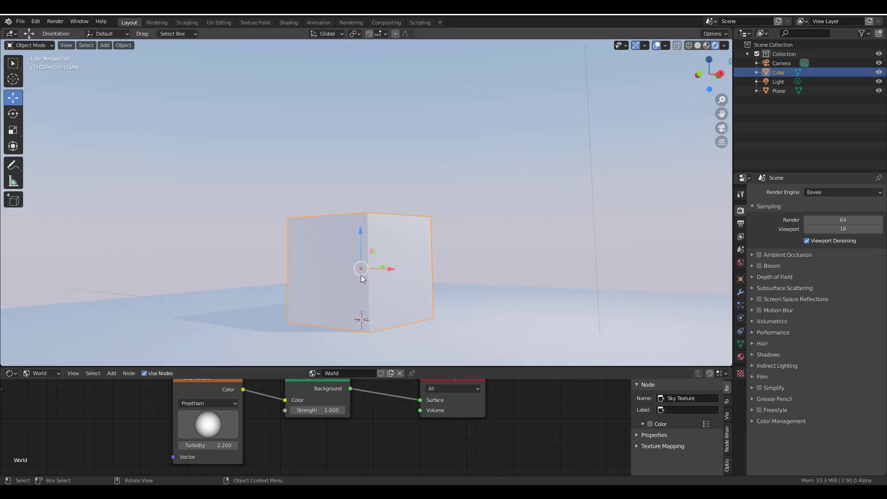
mouse_move(303, 215)
middle_down()
mouse_move(289, 238)
mouse_move(287, 222)
middle_up()
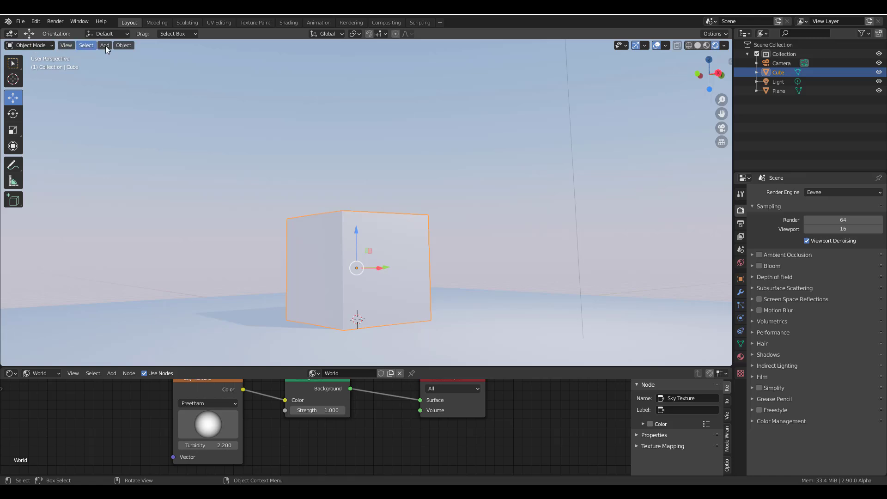
click(213, 25)
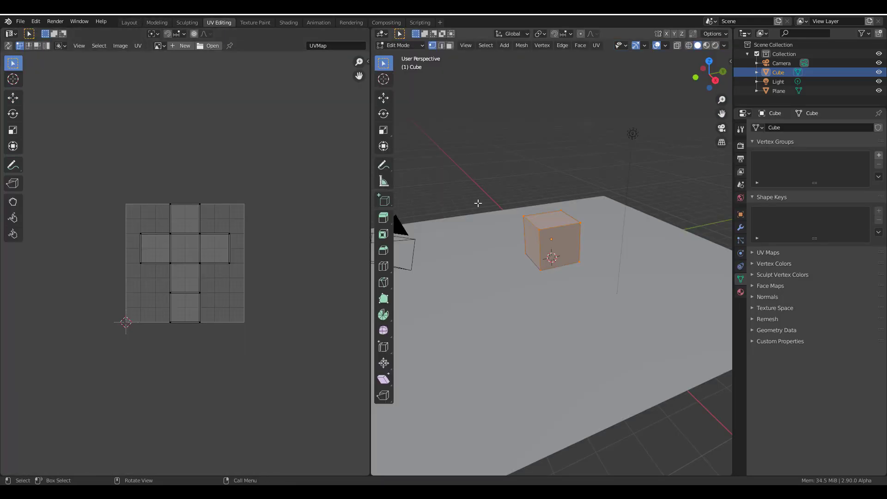
scroll(477, 200, up, 7)
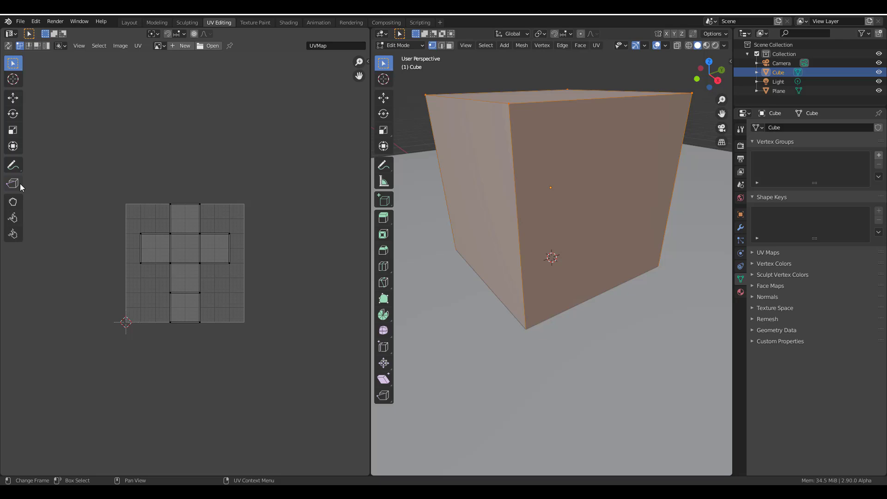
Step: Using the UV Rip tool with edge selection, rip the left face's inner edge away from the centre of the UV cross
click(20, 184)
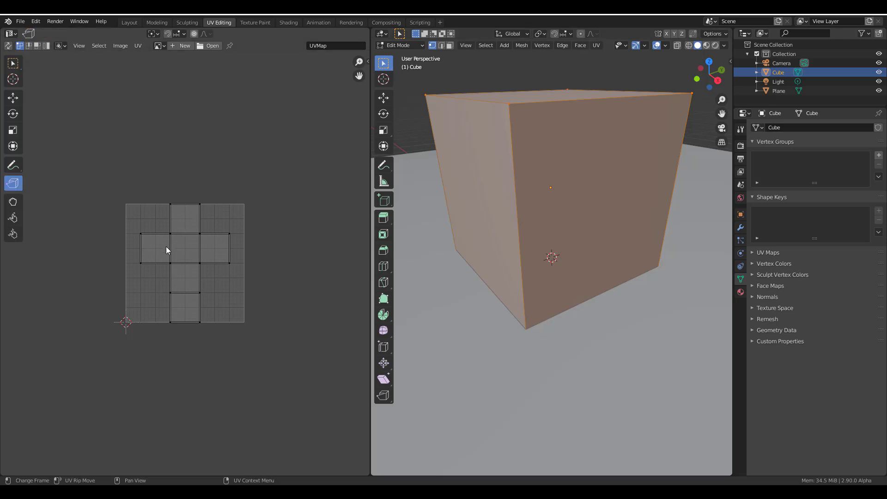
scroll(167, 249, up, 4)
click(30, 46)
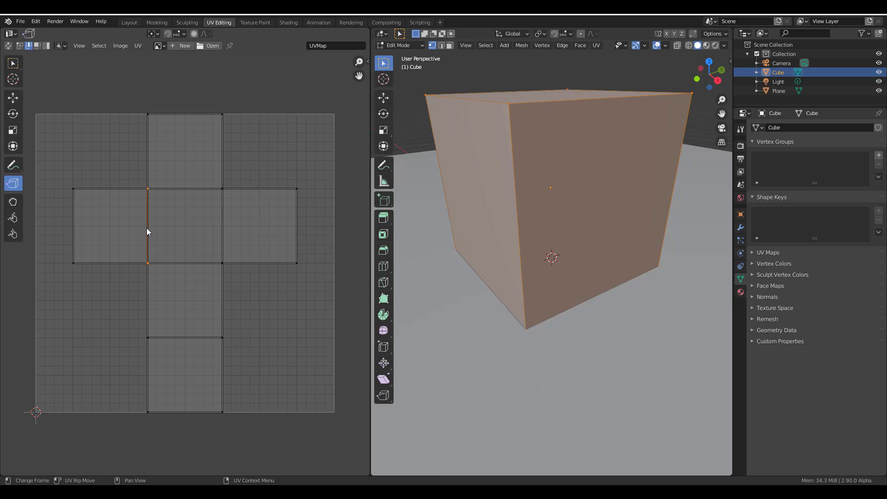
drag(147, 228, 117, 222)
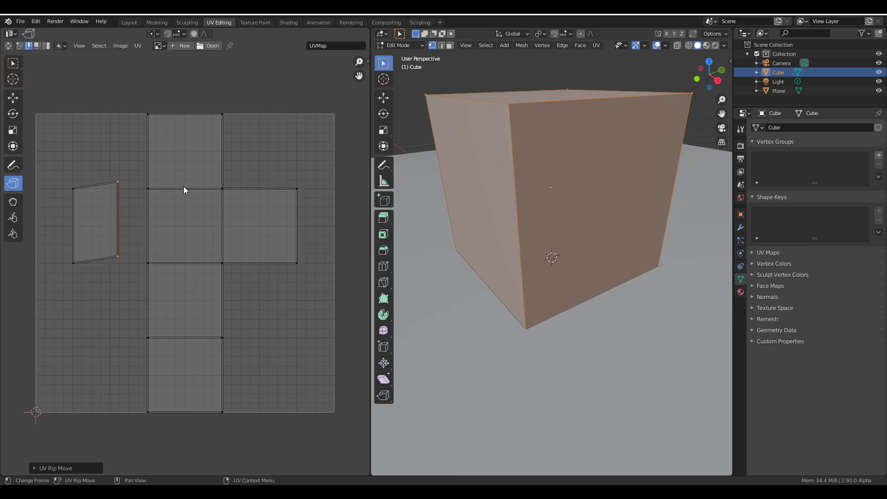
Step: Rip the lower edge of the uppermost UV face free and move it up, away from the centre face
click(184, 187)
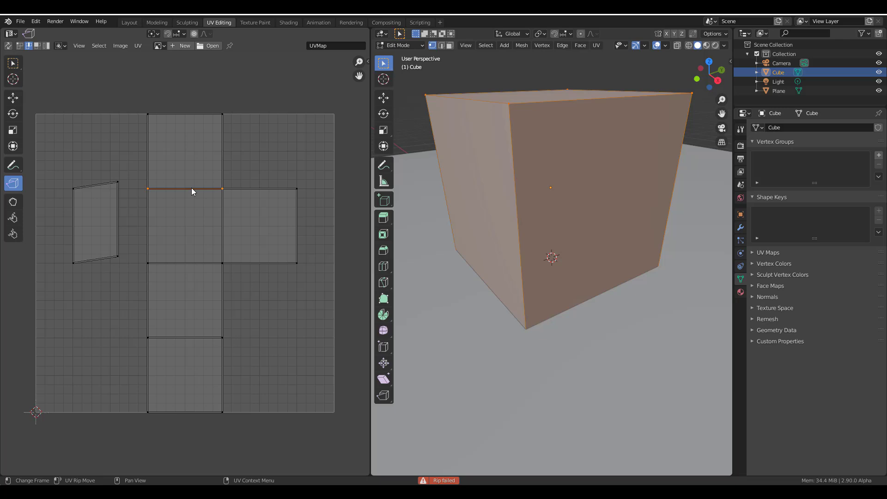
drag(192, 188, 191, 163)
mouse_move(481, 188)
middle_down()
mouse_move(464, 203)
mouse_move(471, 192)
mouse_move(473, 200)
middle_up()
scroll(473, 200, down, 3)
scroll(474, 202, up, 1)
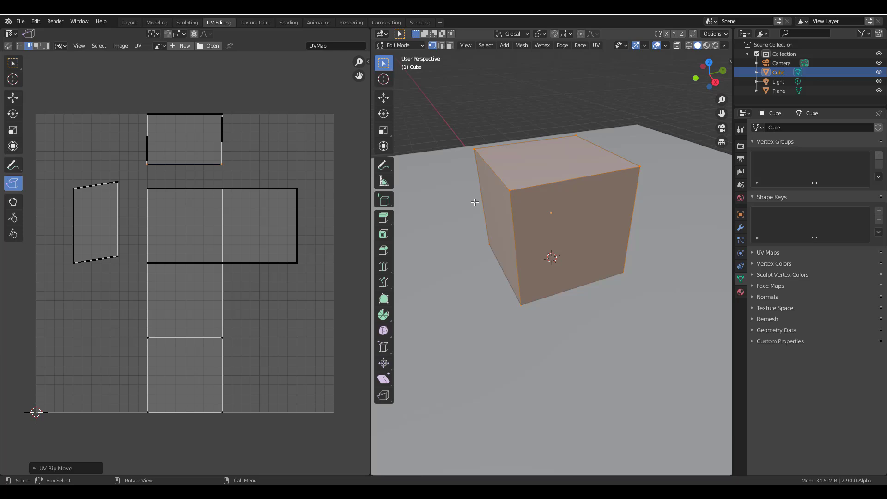
Step: Using UV face selection, rip the face below the centre out to the right and pull the right-hand face off the cross
click(137, 46)
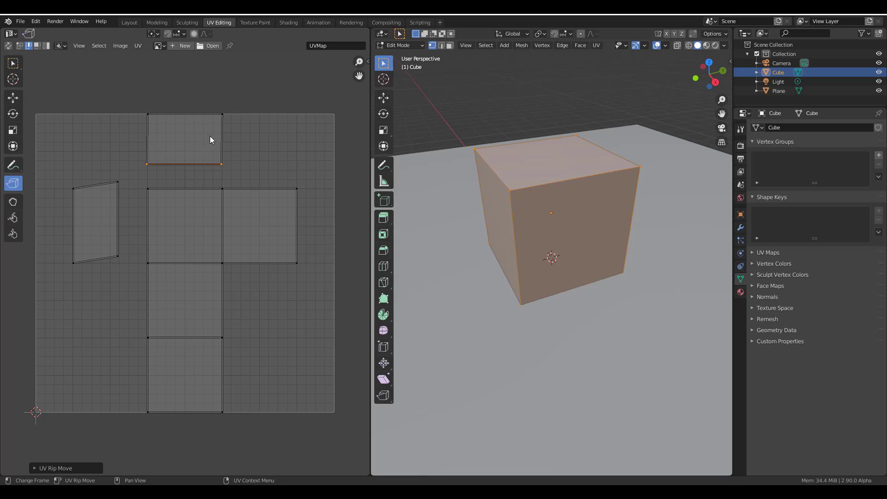
click(38, 45)
click(190, 123)
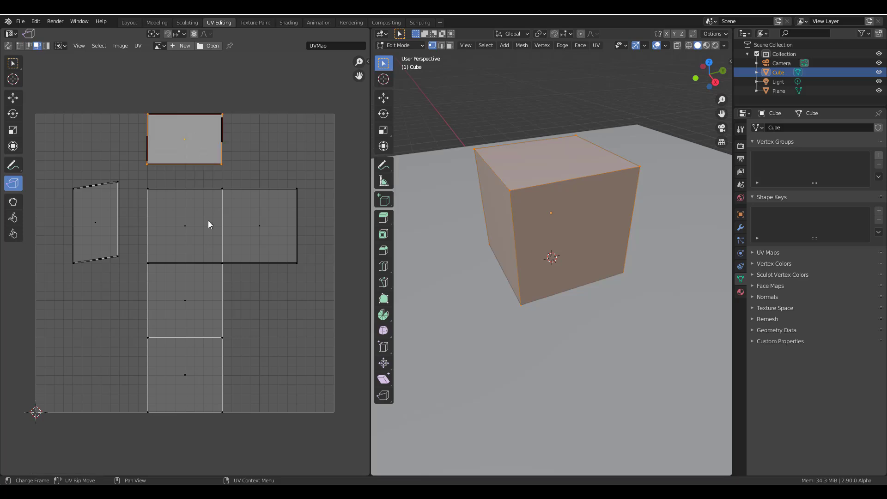
click(186, 306)
key(g)
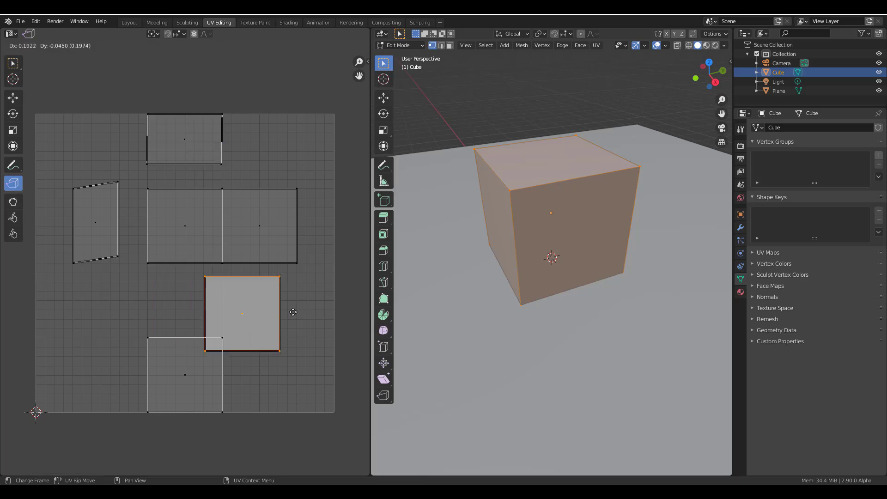
drag(293, 313, 333, 305)
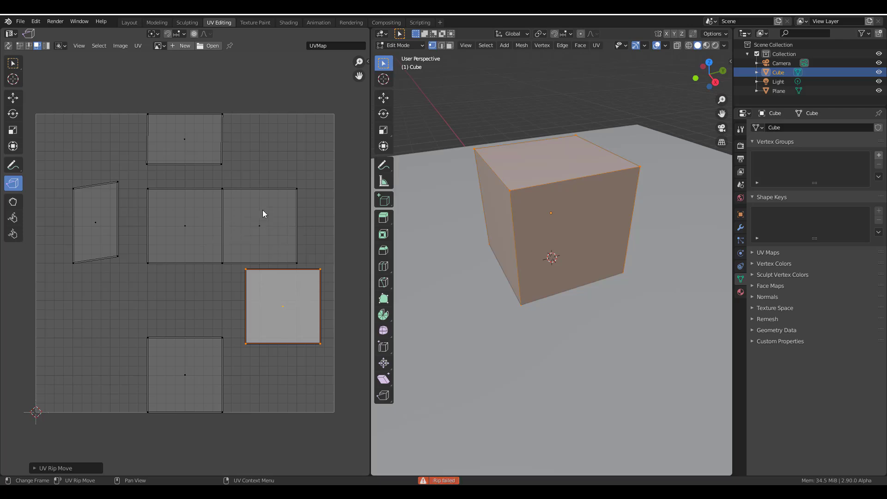
click(258, 231)
drag(259, 231, 300, 211)
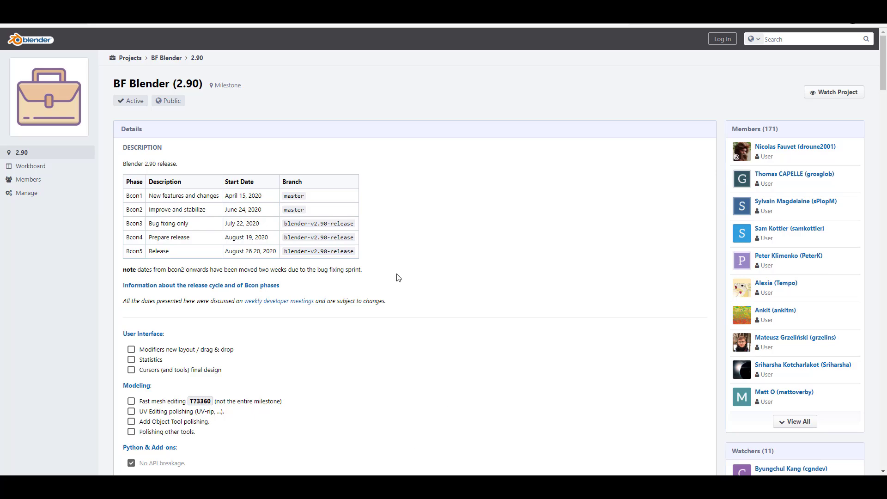
Step: Switch to the Blender 2.90 milestone page and review its release phases and planned features by module
scroll(398, 277, down, 3)
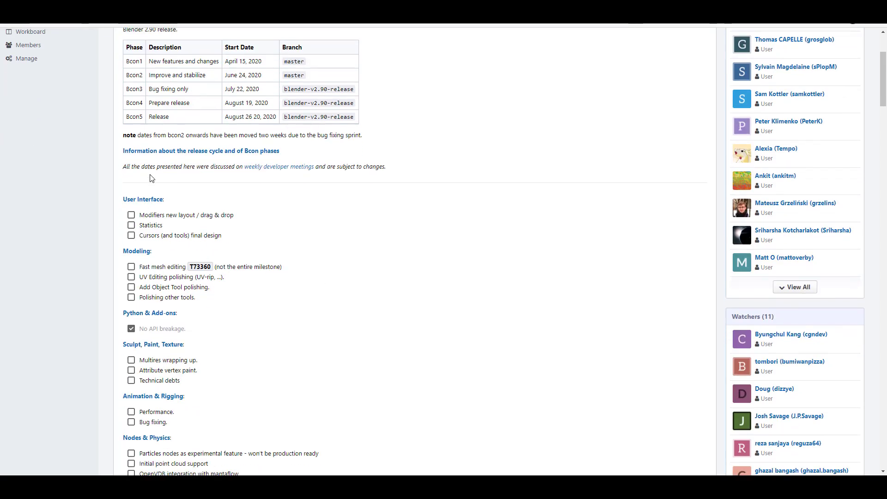
scroll(157, 208, down, 9)
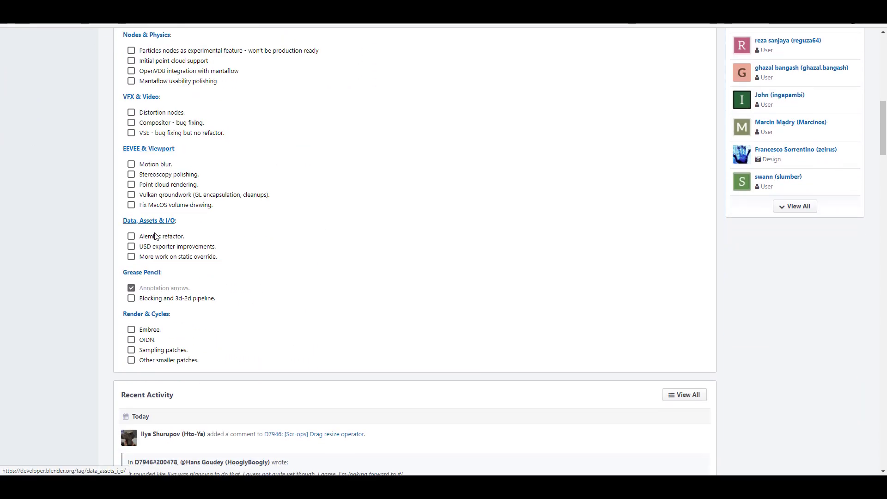
scroll(169, 279, up, 1)
scroll(168, 279, up, 8)
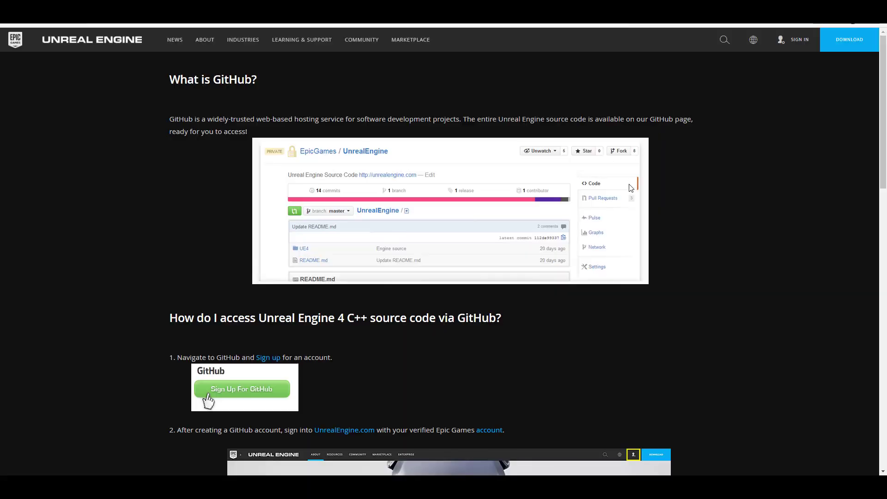
Step: Examine the Unreal Engine page on GitHub source access, from the account linking steps down to the help section
scroll(467, 245, down, 9)
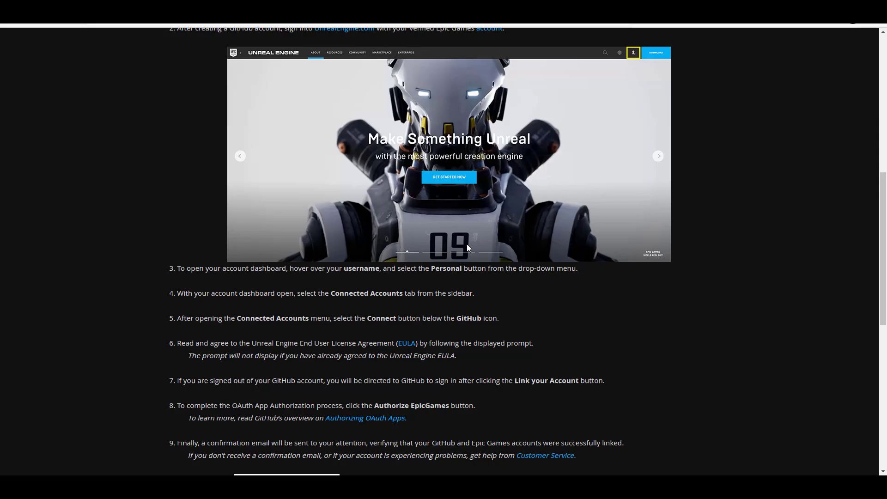
scroll(468, 248, up, 9)
scroll(467, 249, down, 12)
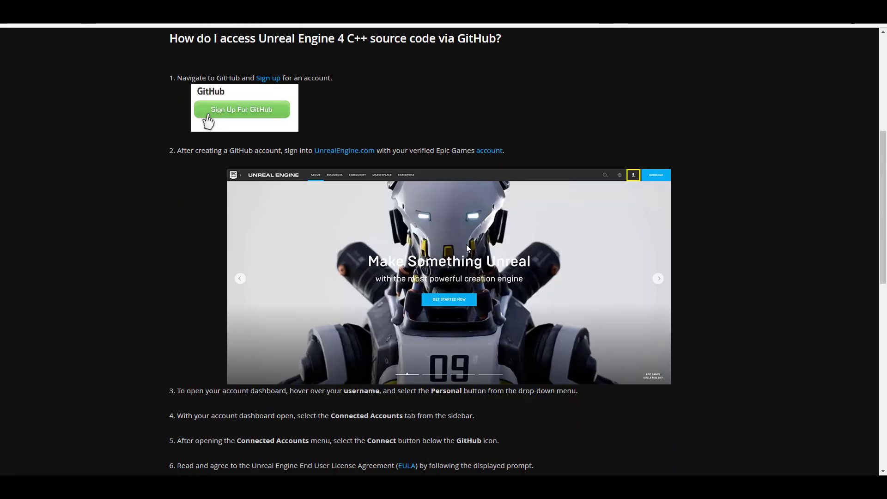
scroll(467, 248, down, 4)
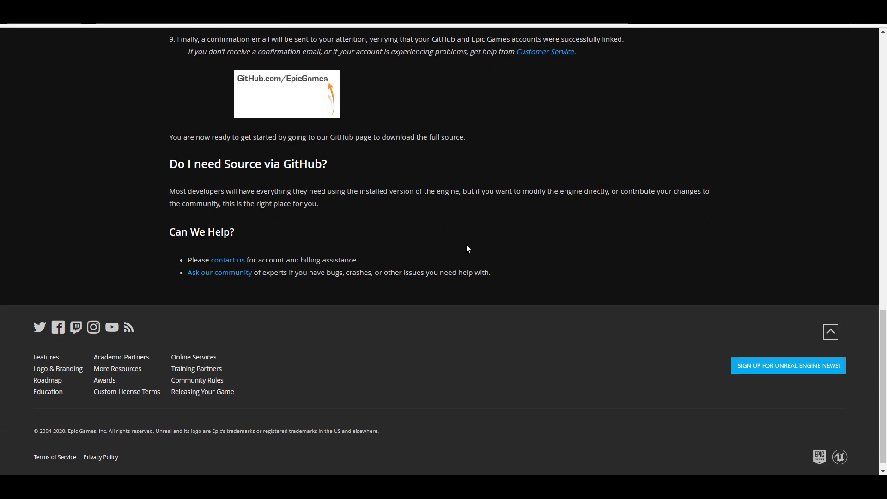
scroll(467, 249, up, 10)
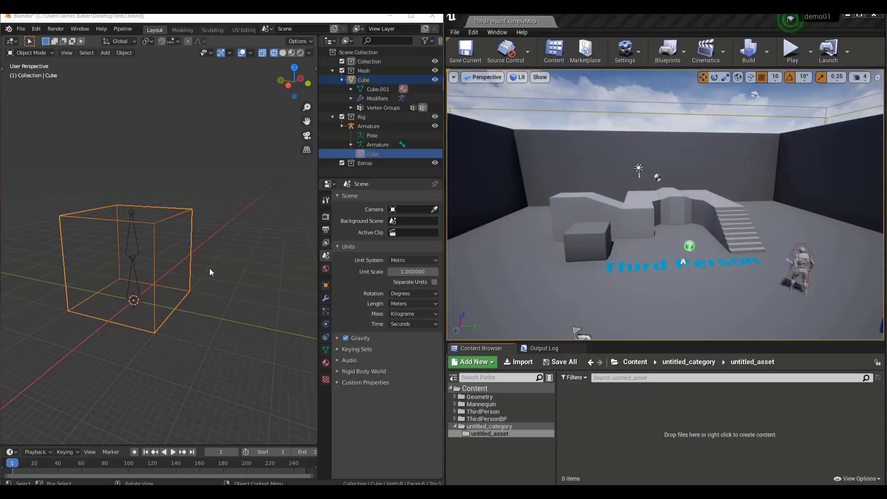
Step: Send the cube and its armature from Blender to Unreal and add a Control Rig Blueprint to the untitled_asset folder
click(167, 238)
click(122, 29)
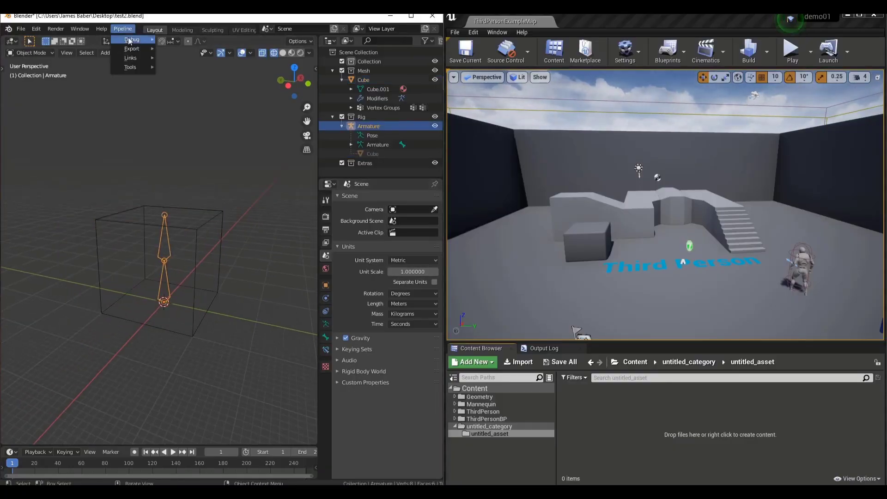
right_click(719, 432)
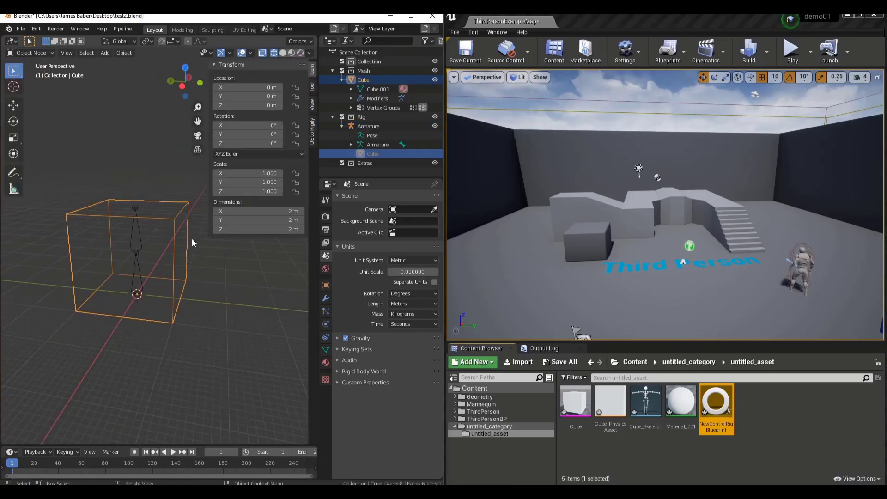
Step: Select the armature for sending to Unreal and accept the automatic correction of the scene scale to 0.01
click(139, 234)
click(170, 209)
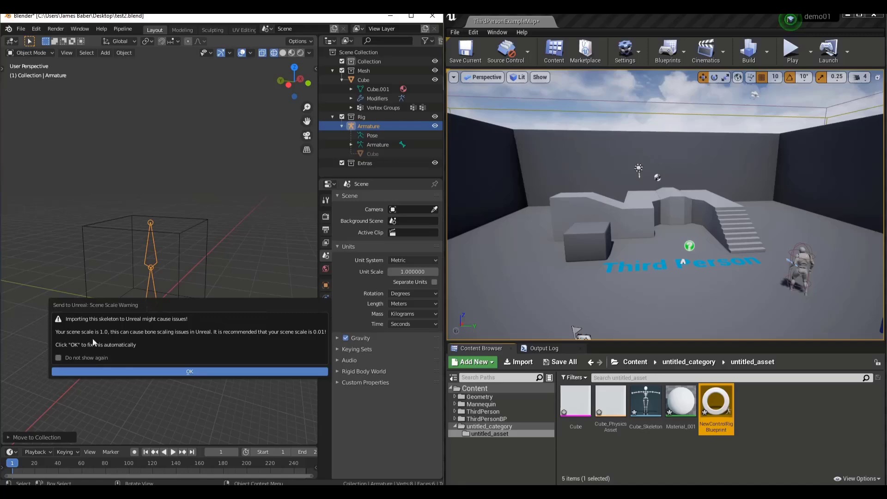
click(120, 372)
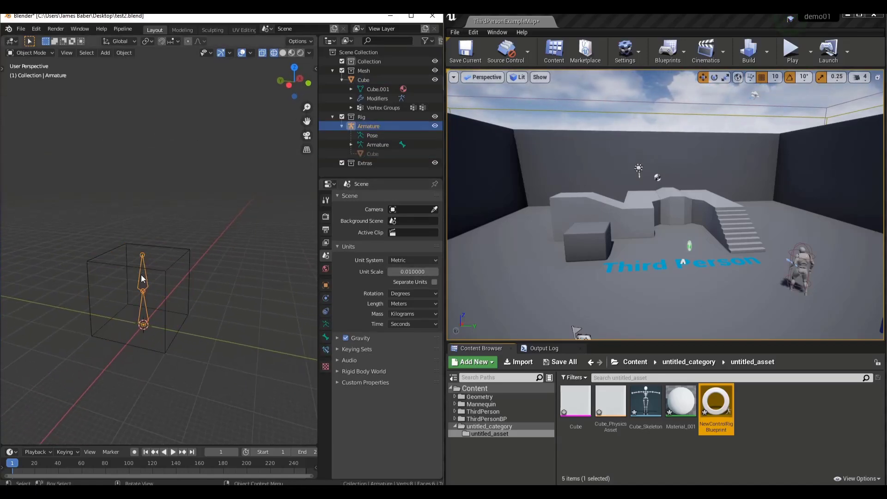
Step: Select the rescaled armature and show its transform values
click(140, 308)
key(n)
click(140, 305)
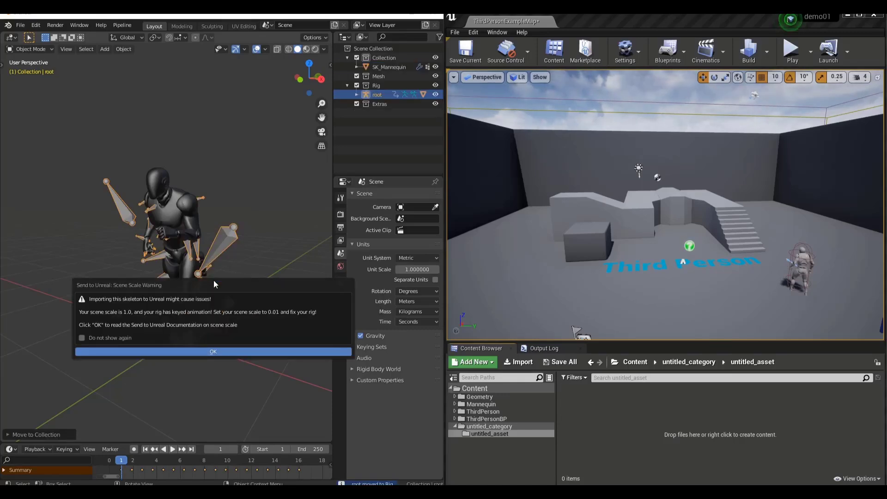
Step: Acknowledge the Send to Unreal scene scale warning and check the mannequin rig's animation at the 0.01 unit scale
click(221, 352)
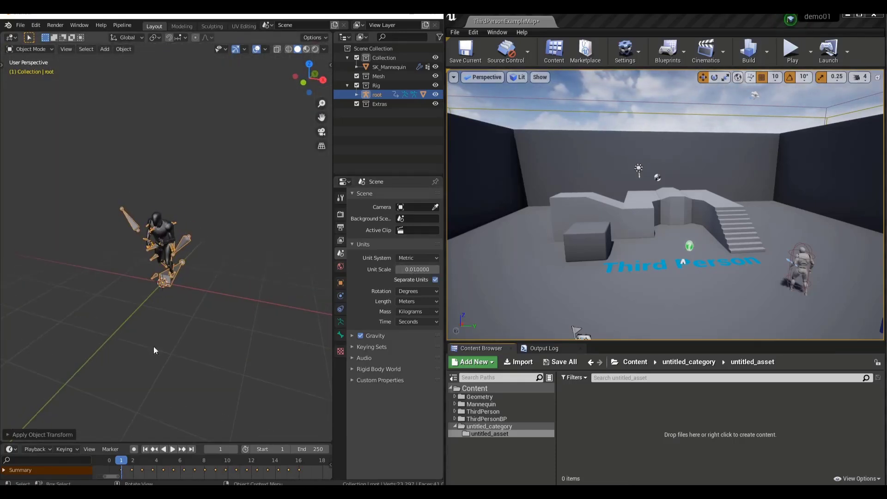
scroll(153, 346, down, 5)
scroll(129, 318, up, 2)
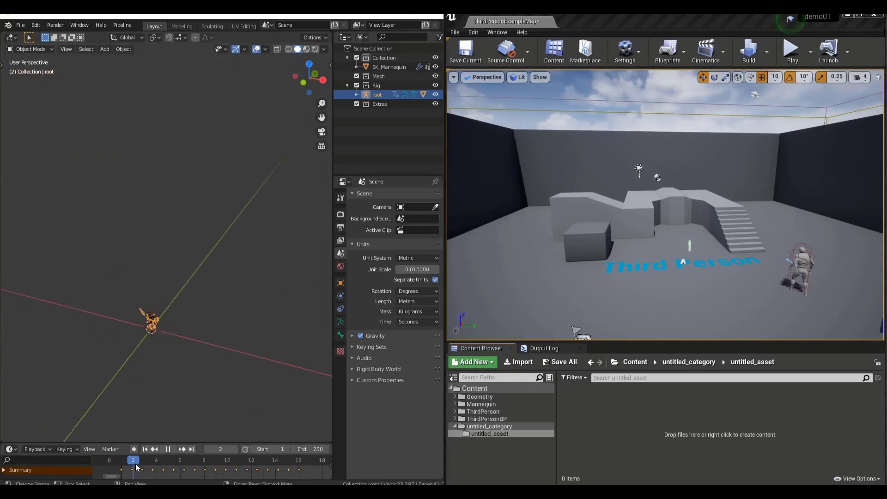
click(227, 270)
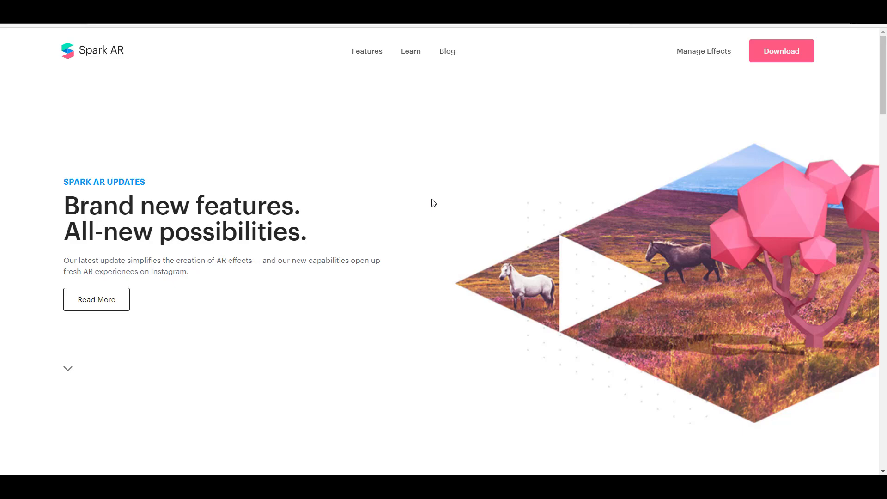
Step: Examine the Spark AR home page from the updates banner to the section on AR creation at any level
scroll(433, 203, down, 5)
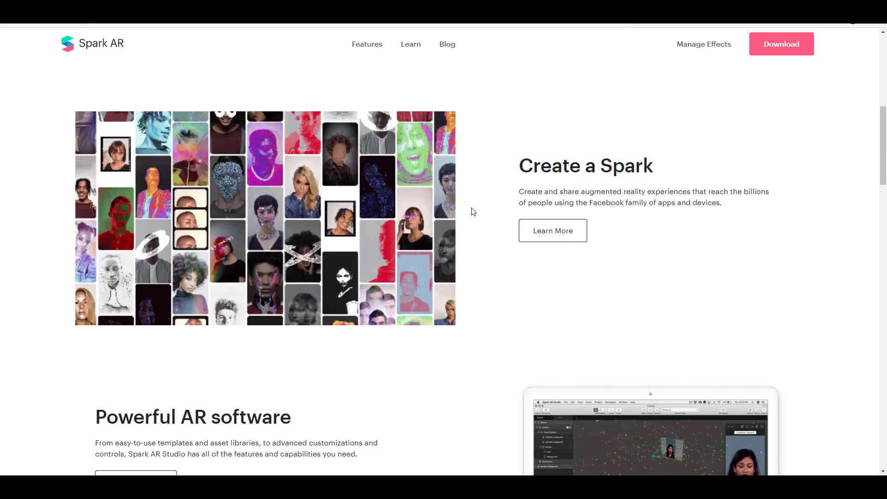
scroll(474, 211, down, 10)
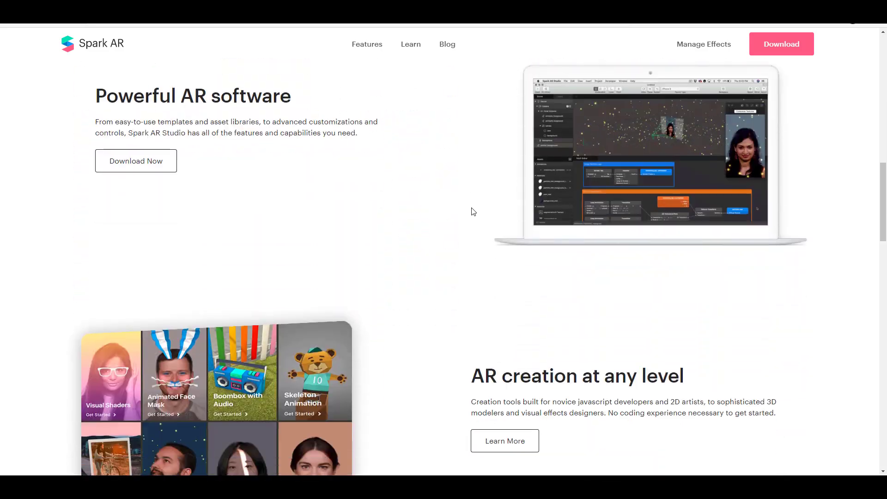
scroll(344, 149, up, 3)
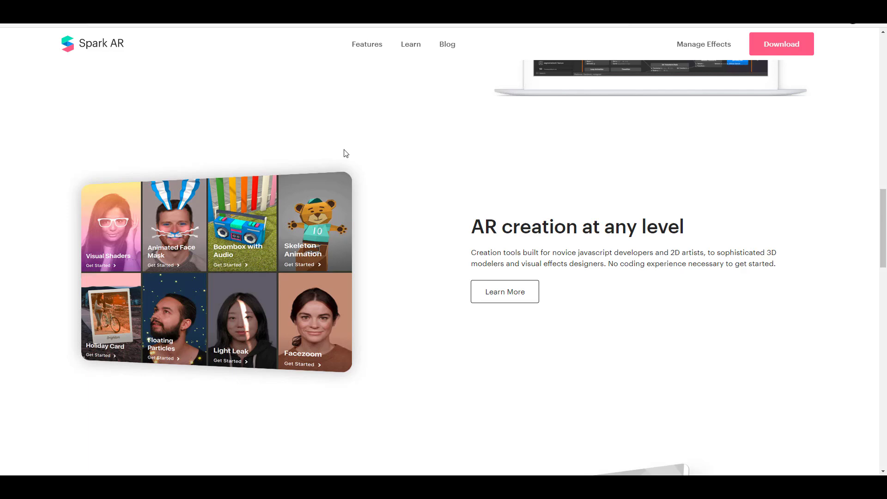
scroll(301, 155, up, 2)
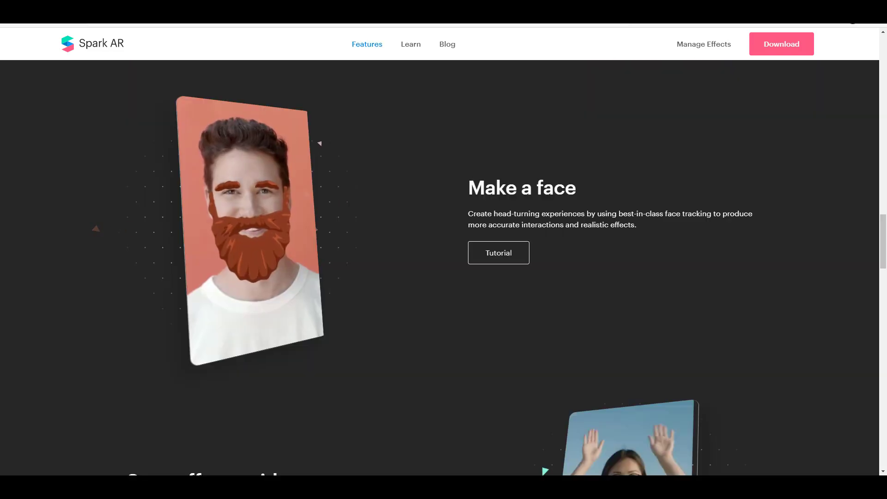
Step: Examine the Spark AR feature sections from Make a face to Transport people to new places, playing the Sync effects with movement clip
scroll(391, 386, down, 6)
click(619, 248)
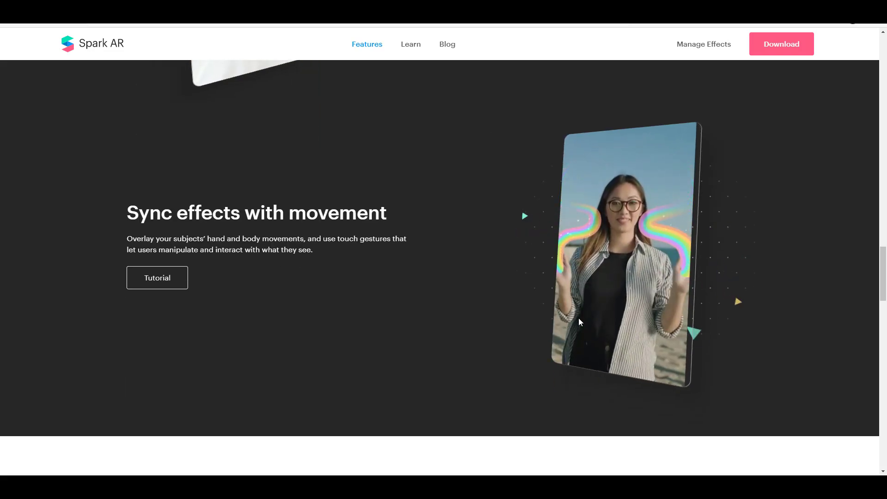
scroll(580, 322, down, 11)
scroll(581, 323, down, 2)
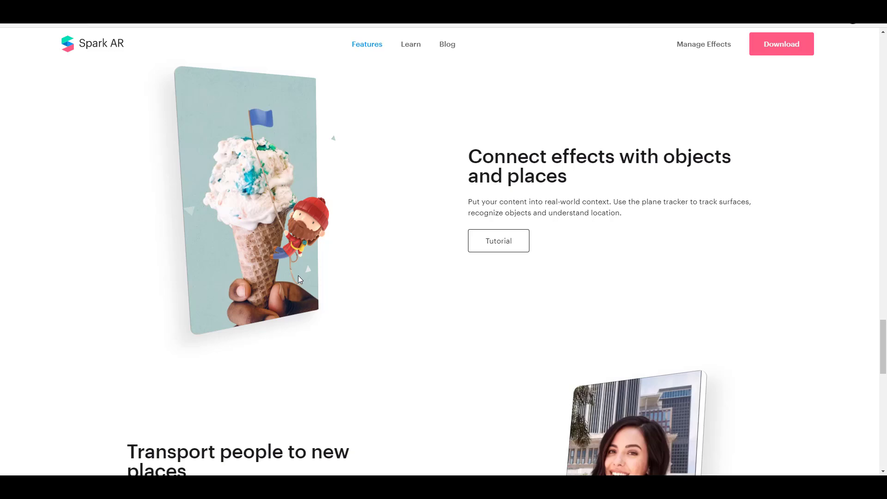
scroll(259, 233, up, 1)
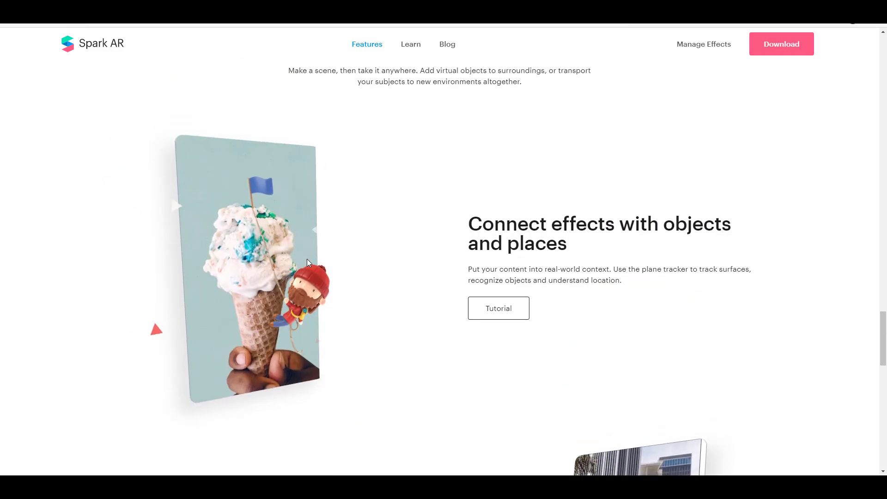
scroll(398, 270, down, 6)
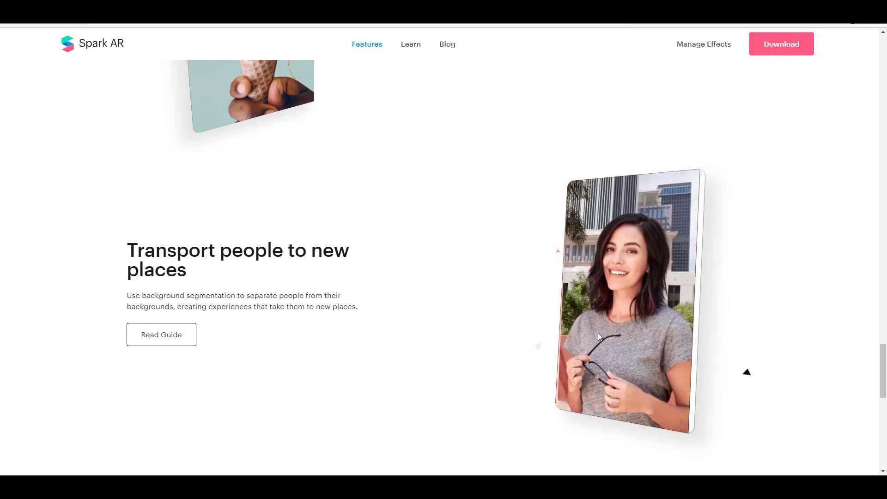
scroll(598, 333, down, 6)
scroll(598, 333, up, 12)
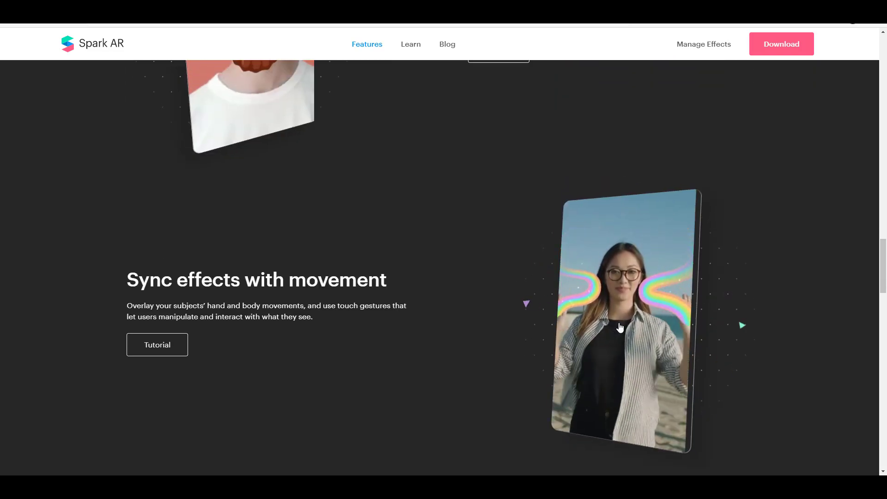
scroll(607, 310, up, 15)
Step: Read the Spark AR blog post announcing the new Spark AR Studio integrations in Blender
scroll(416, 321, up, 5)
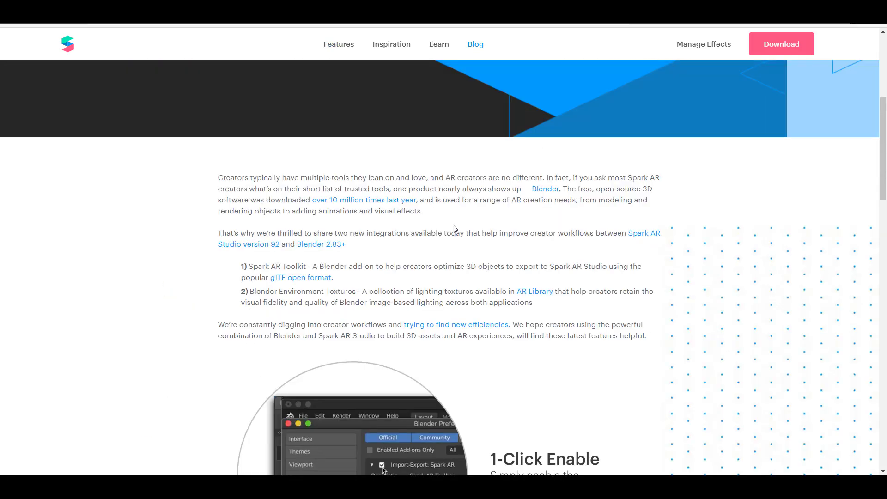
scroll(453, 228, up, 5)
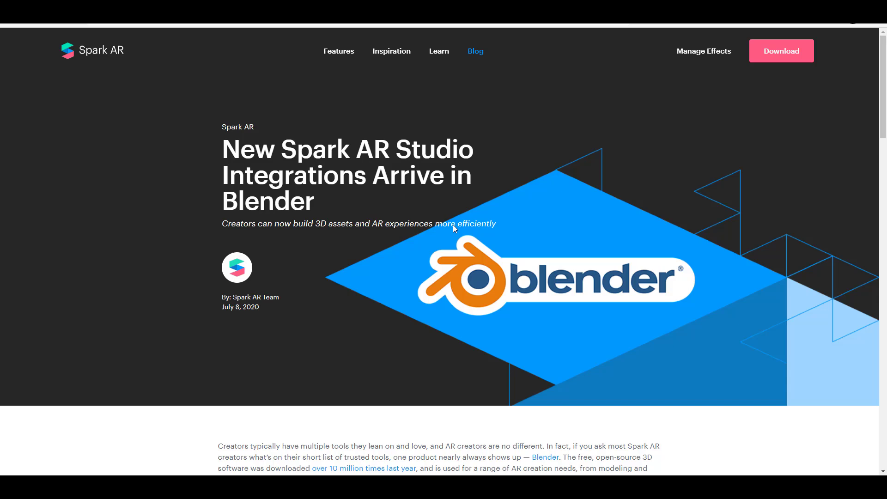
scroll(482, 252, down, 1)
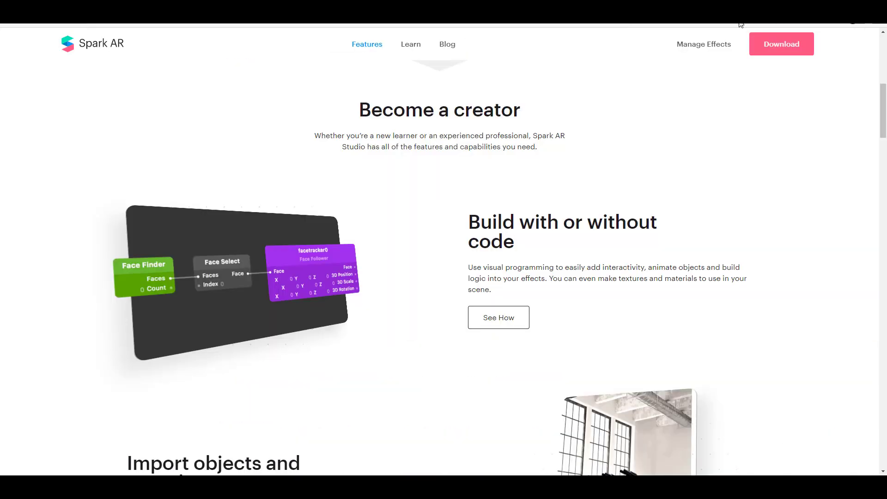
Step: Review the Spark AR features page from Become a creator through the face tracking and movement effects sections
scroll(531, 145, up, 10)
scroll(534, 144, down, 20)
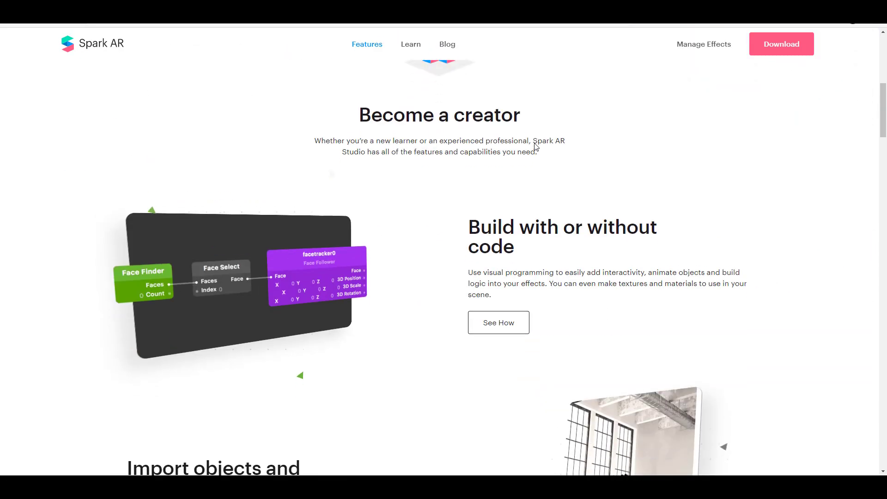
scroll(534, 143, down, 3)
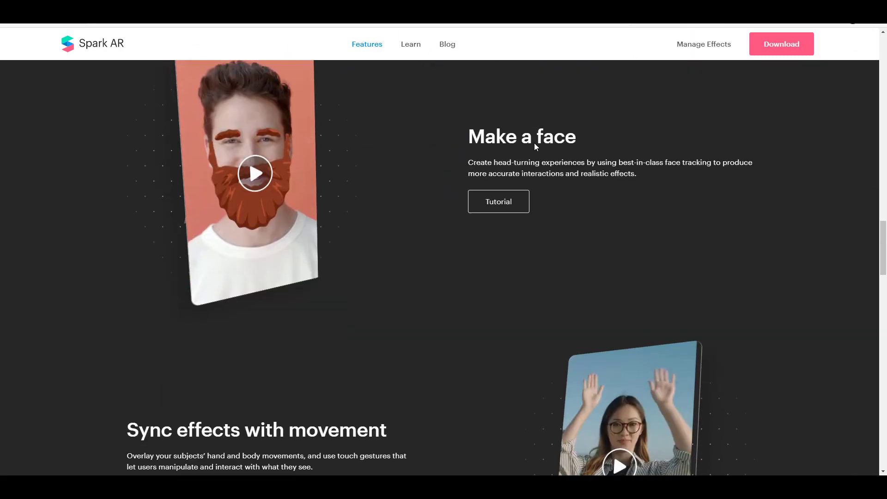
scroll(548, 226, down, 8)
scroll(554, 217, up, 15)
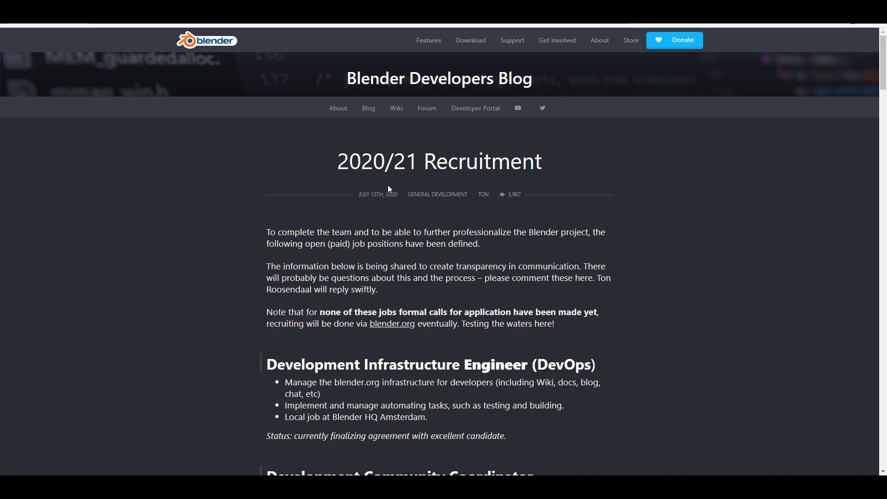
Step: Read the job positions in the 2020/21 Recruitment post on the Blender Developers Blog
scroll(389, 189, down, 3)
scroll(389, 190, down, 4)
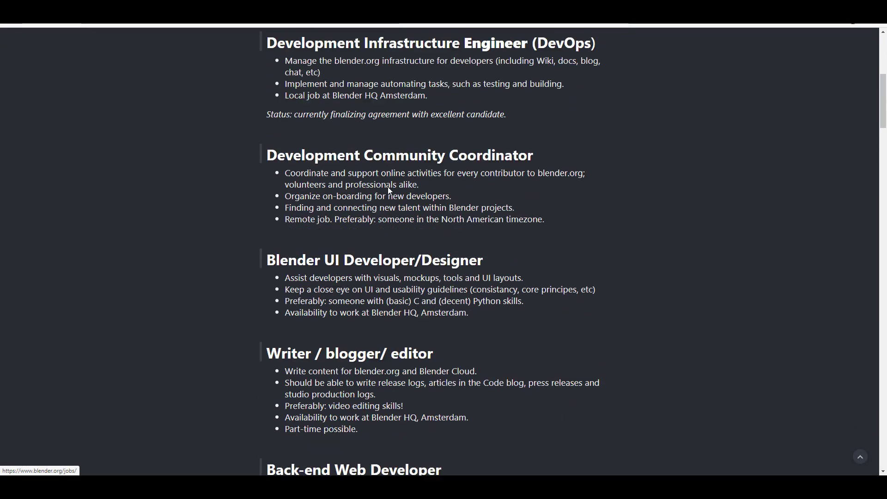
scroll(393, 188, down, 10)
Step: Review the GitHub account linking steps and source access section on the Unreal Engine page
scroll(401, 188, up, 15)
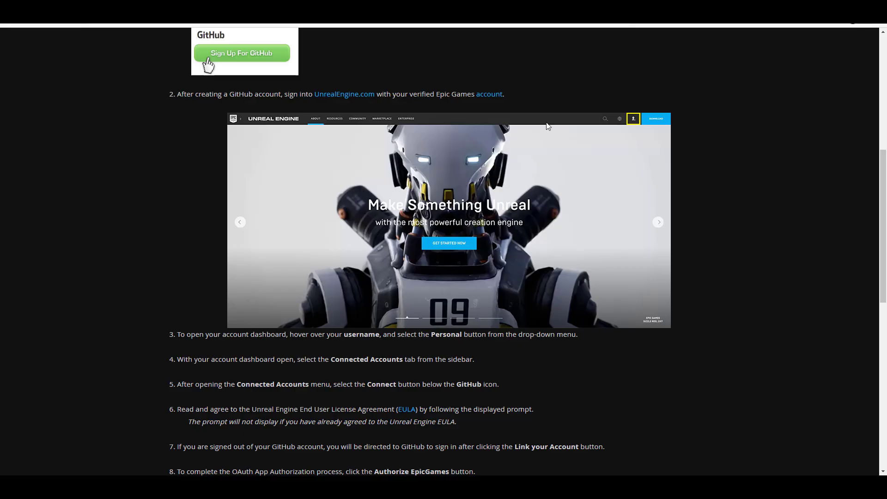
scroll(528, 154, down, 10)
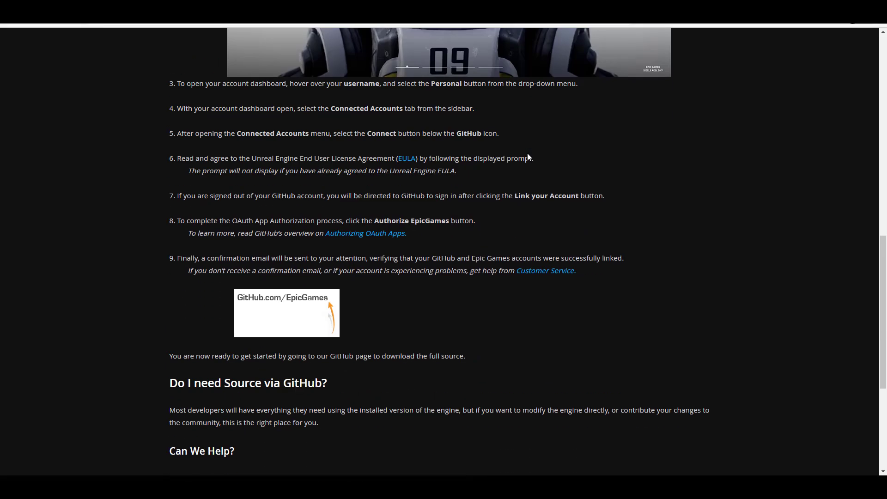
scroll(528, 153, up, 15)
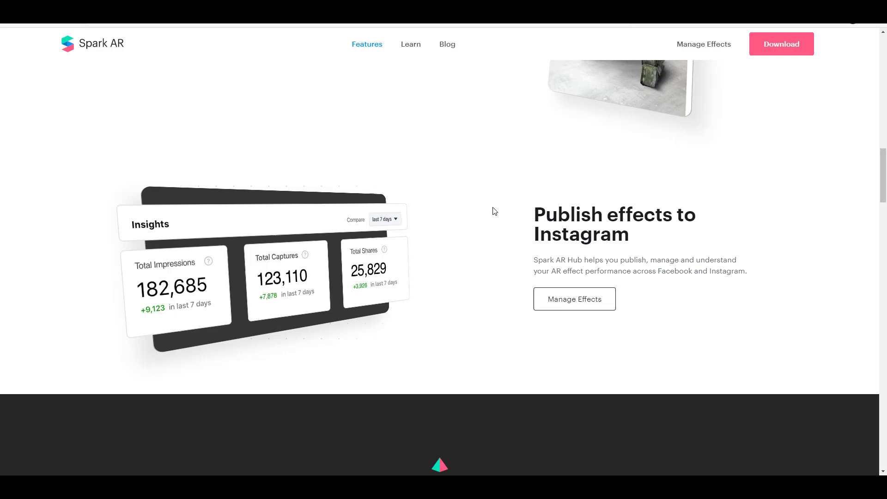
Step: Revisit the Spark AR features on visual programming, importing objects and sounds, publishing to Instagram, and Make a face
scroll(492, 210, up, 10)
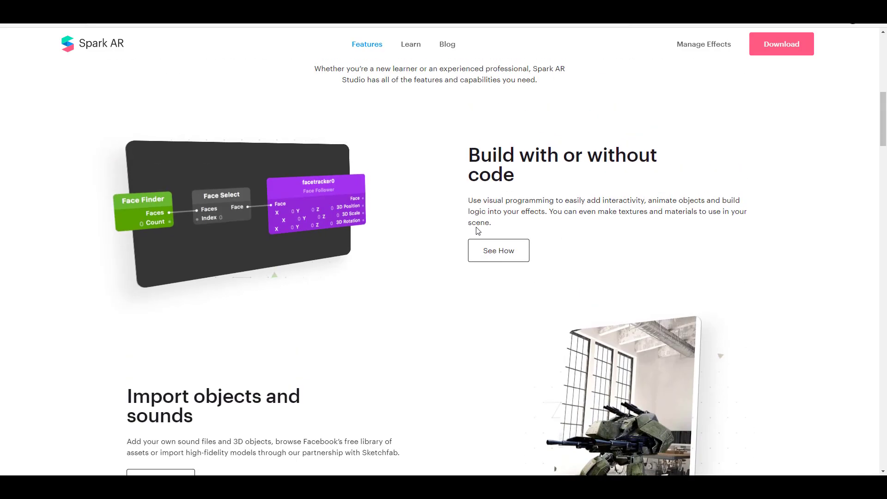
scroll(489, 223, down, 7)
scroll(490, 223, down, 10)
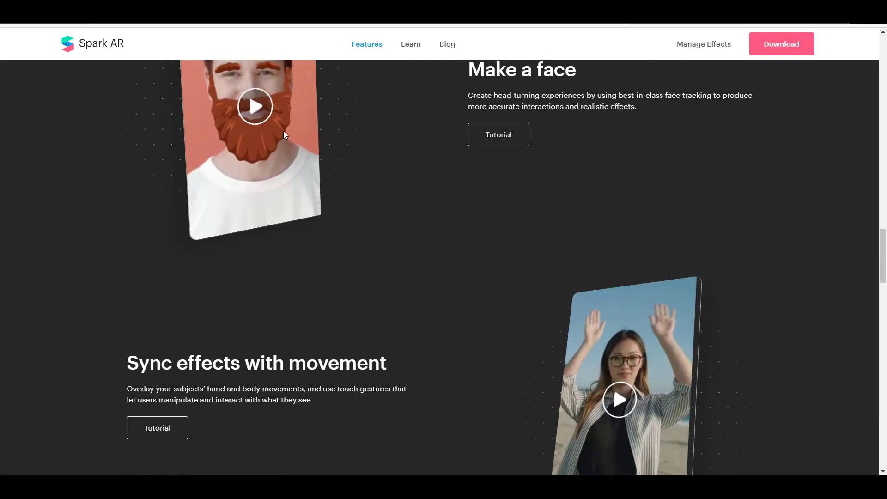
scroll(287, 148, up, 1)
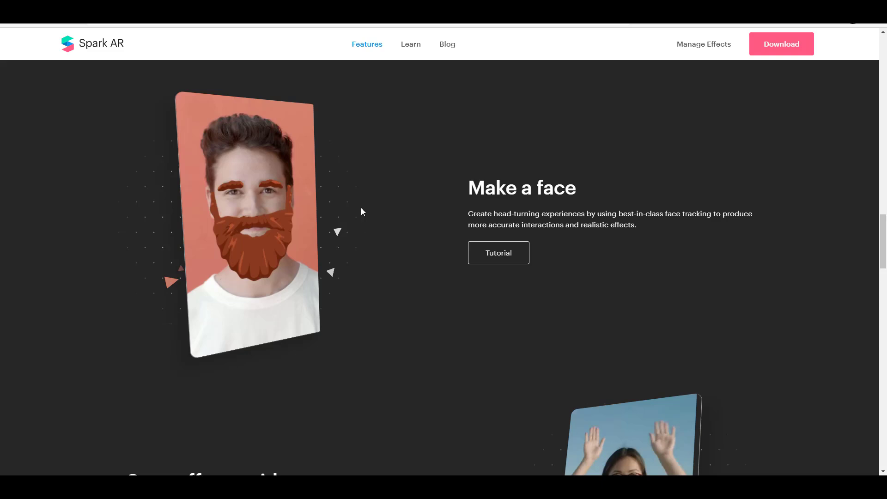